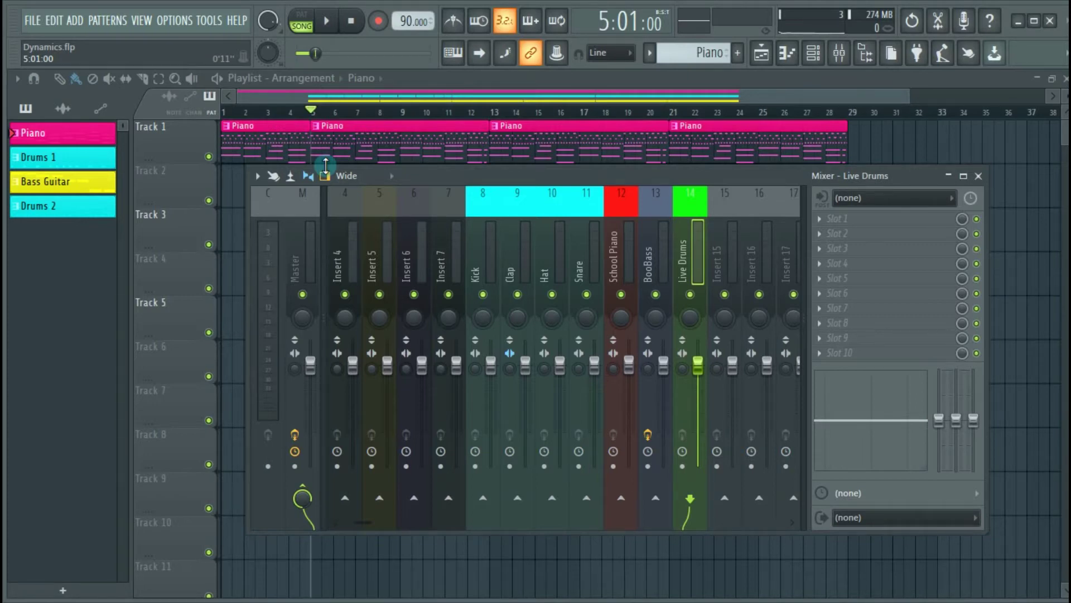
Select the Insert 1 mixer track and show the channel rack
scroll(493, 253, "left", 3)
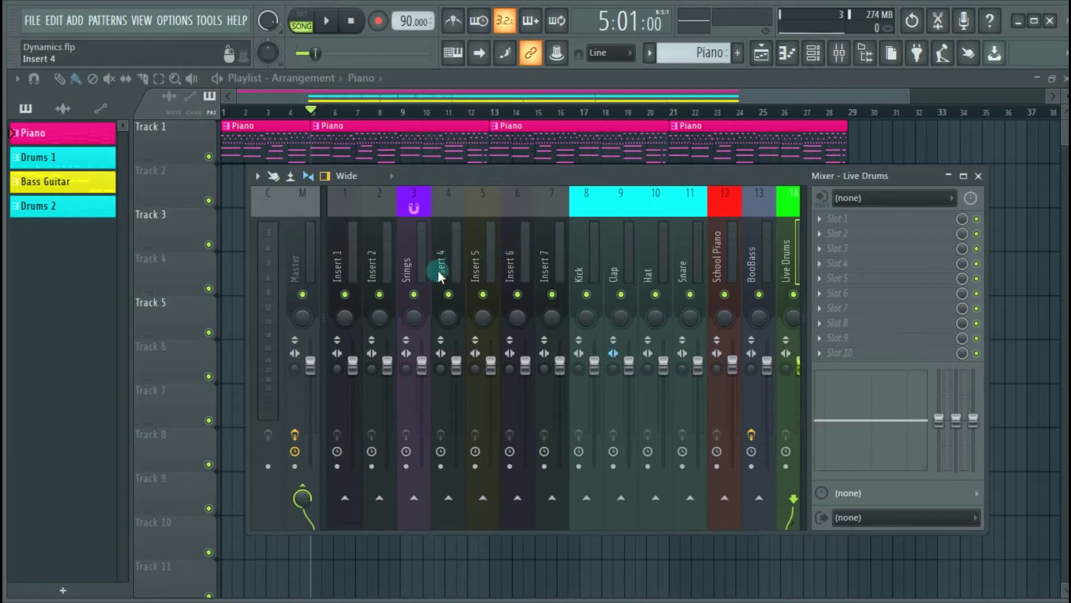
left_click(355, 254)
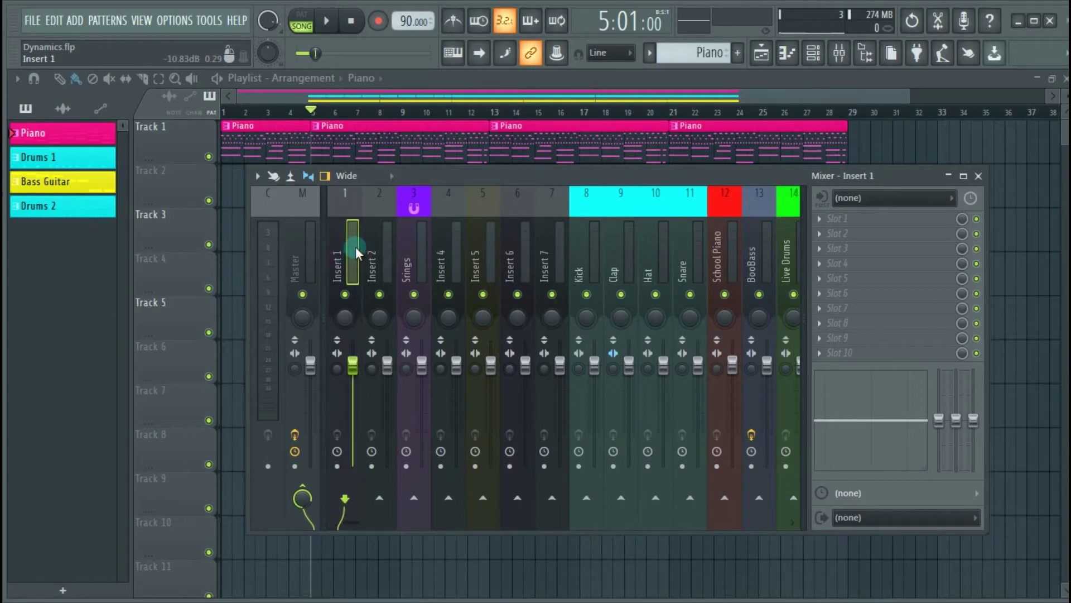
left_click(813, 53)
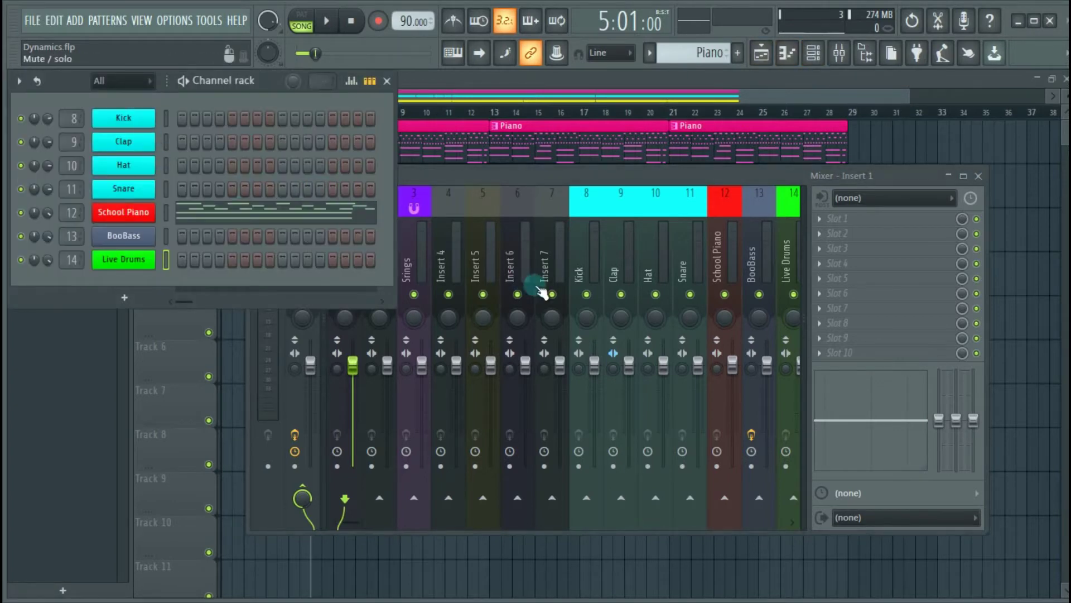
Select the Kick mixer track and check the mixer track assignment in the Kick channel's settings
left_click(596, 228)
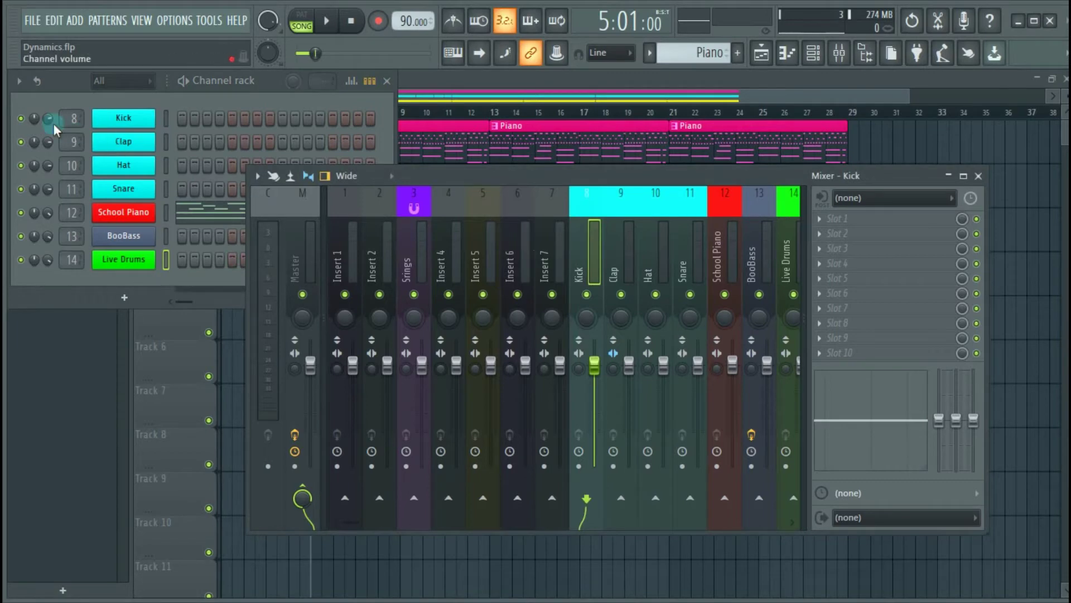
left_click(117, 117)
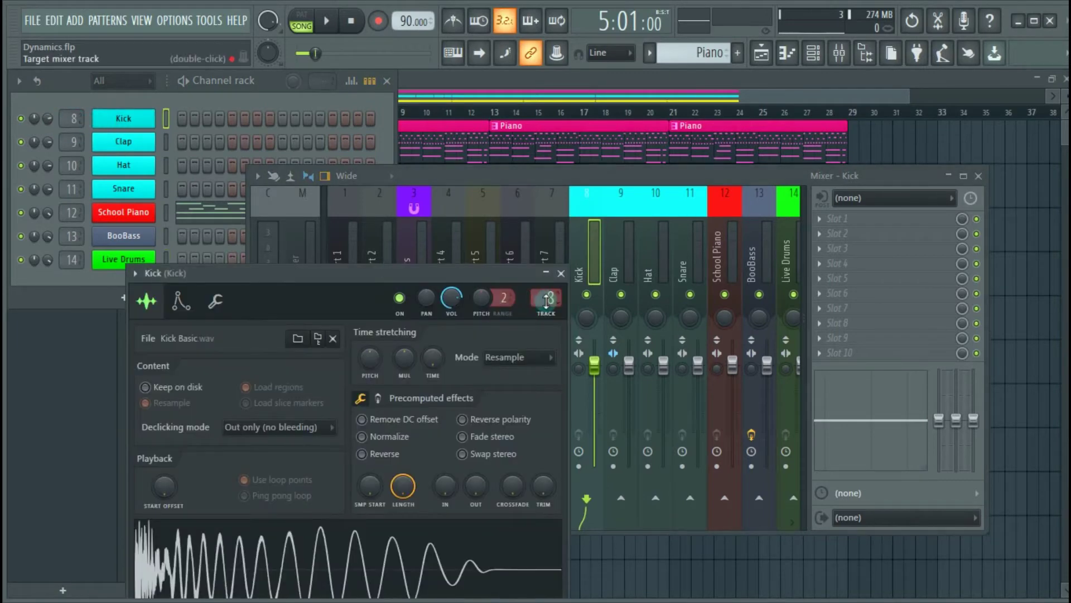
left_click_drag(546, 301, 536, 273)
left_click(561, 273)
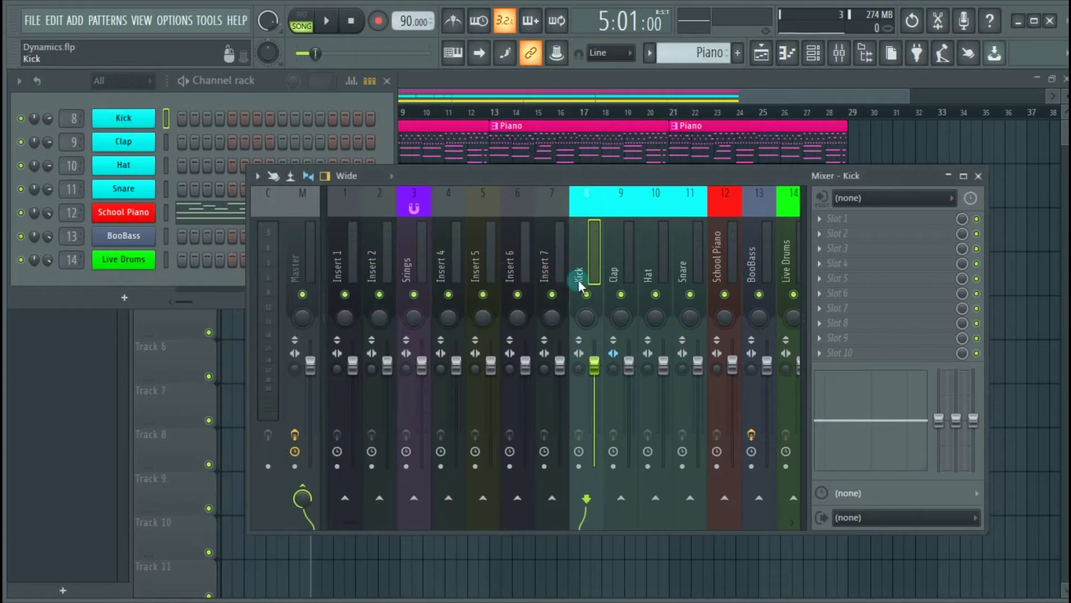
Select the Insert 1 mixer track and look over its track options without choosing any
left_click(353, 246)
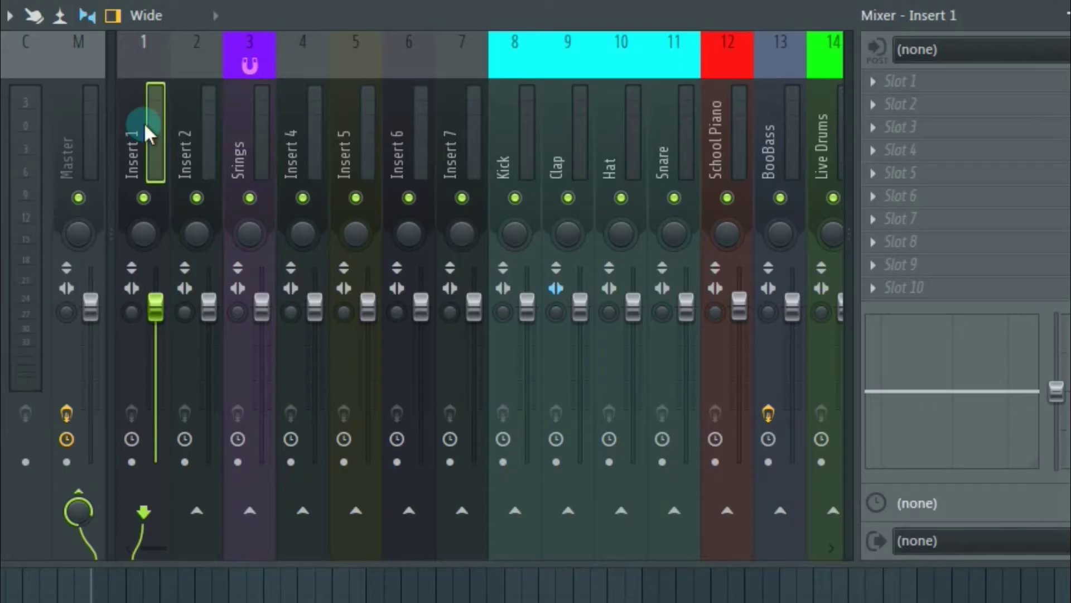
right_click(345, 245)
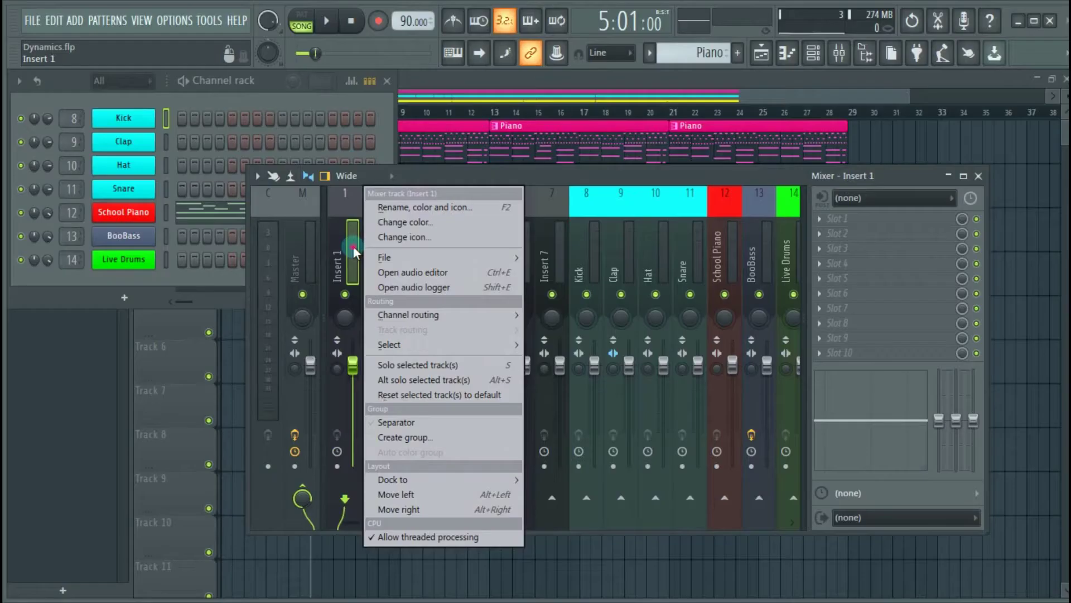
left_click(156, 124)
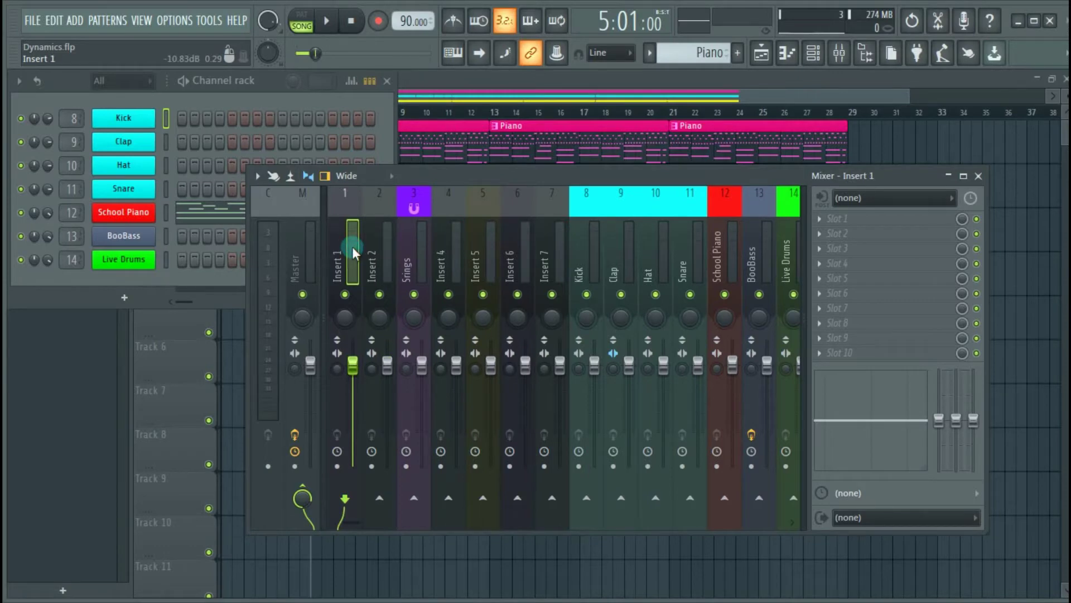
Step the mixer selection from Insert 1 over to Insert 4 and back to Insert 1
key("Right")
key("Right")
key("Right")
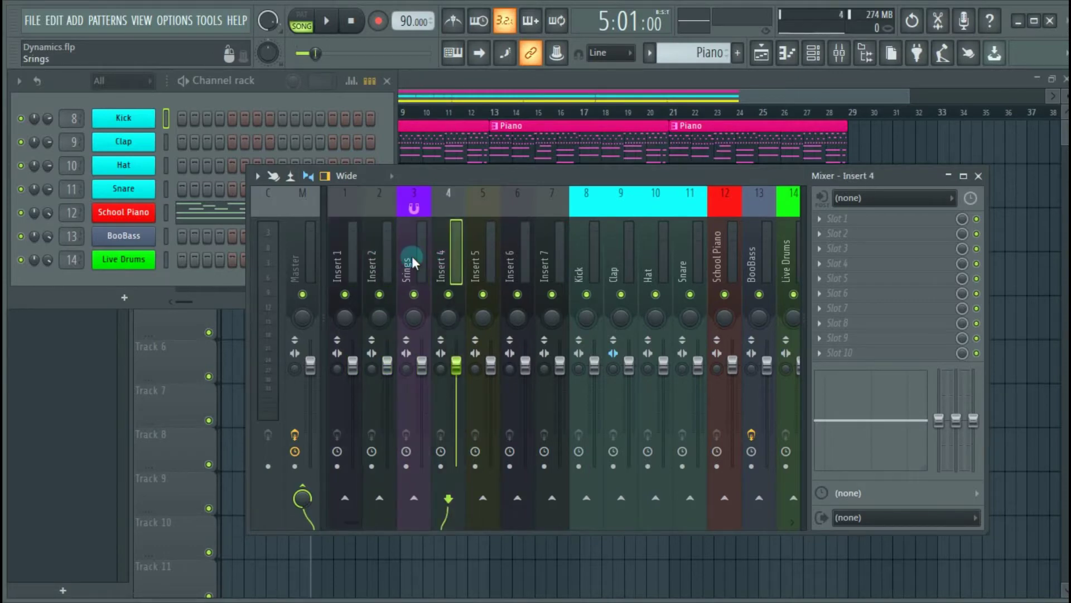
key("Left")
key("Left")
key("Left")
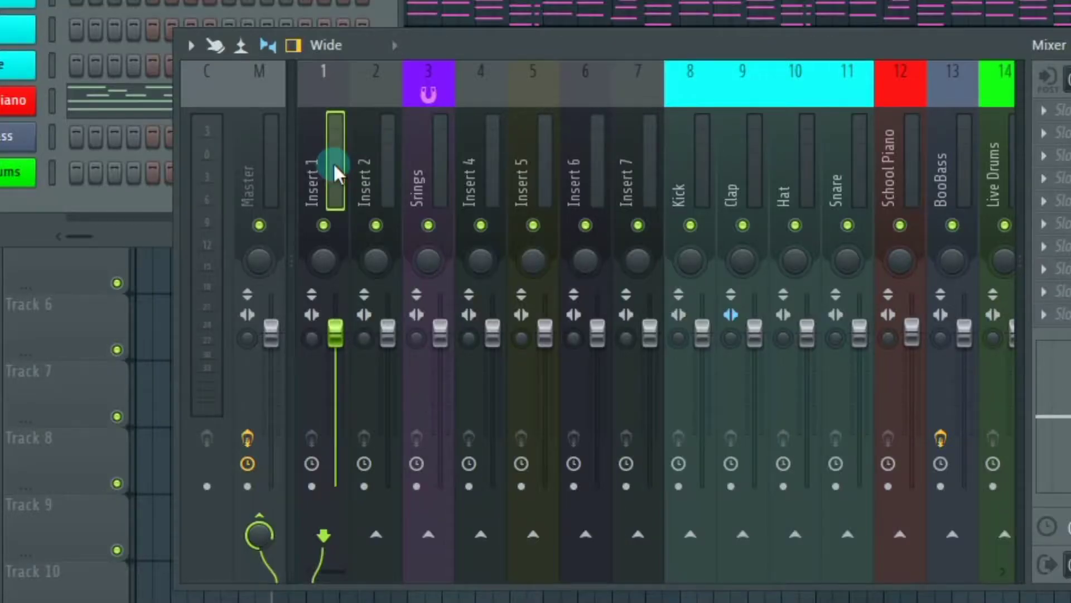
Rename the Insert 1 mixer track to Vocal and give it the studio microphone icon
key("F2")
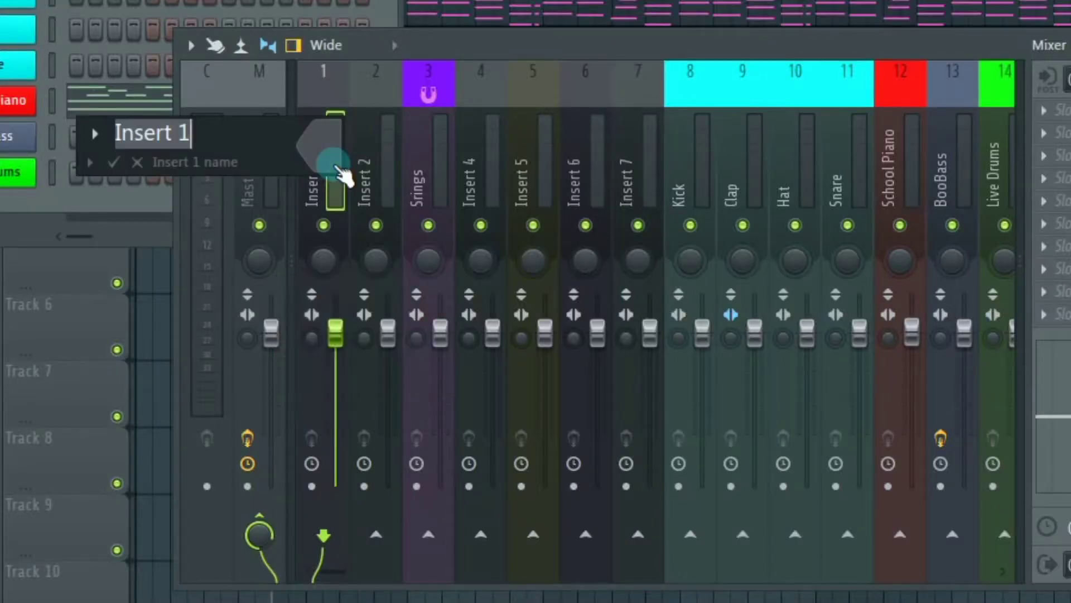
type("Vocal")
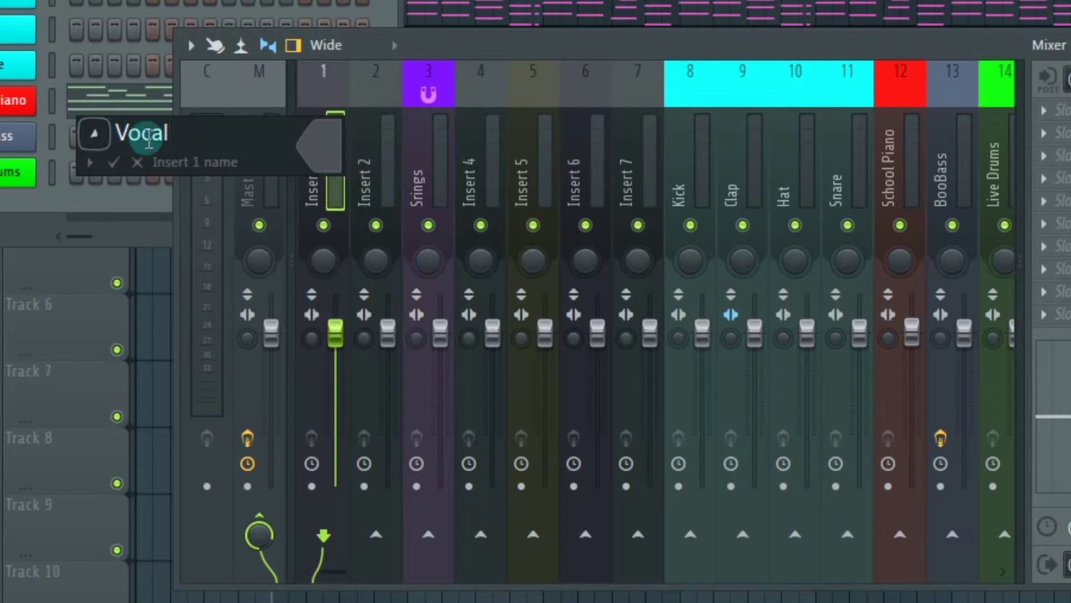
left_click(94, 134)
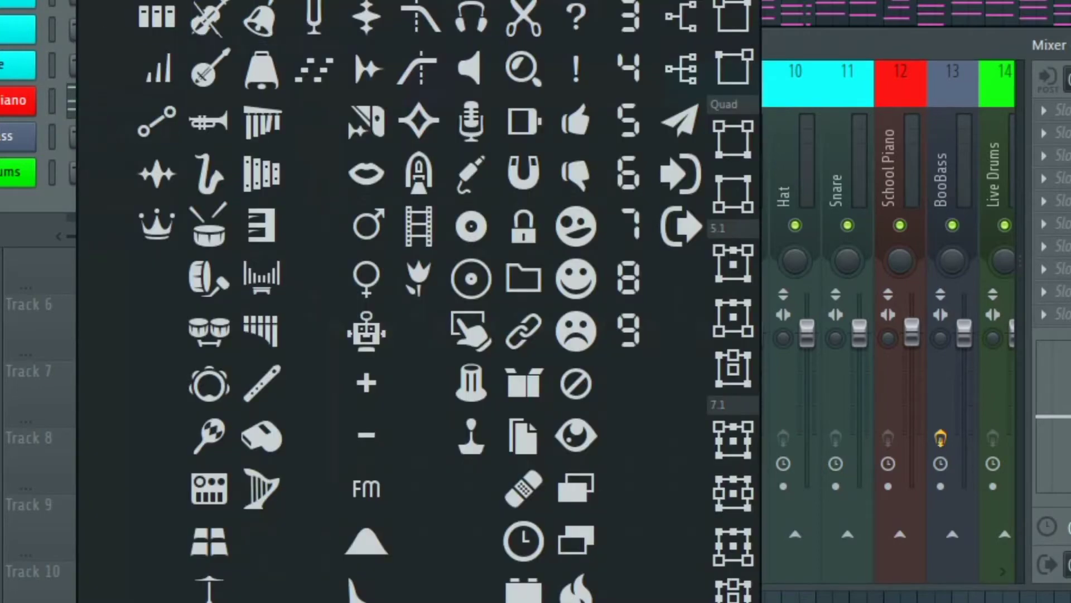
left_click(470, 227)
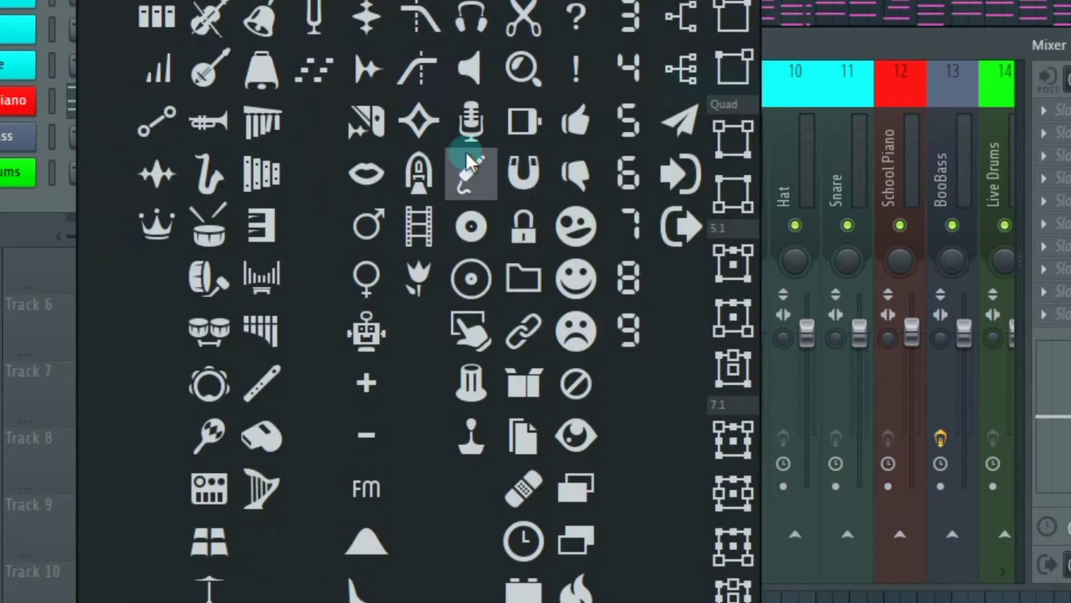
left_click(470, 123)
Set the Vocal track's colour to magenta from the basic colours and apply the new name, icon and colour
left_click(326, 154)
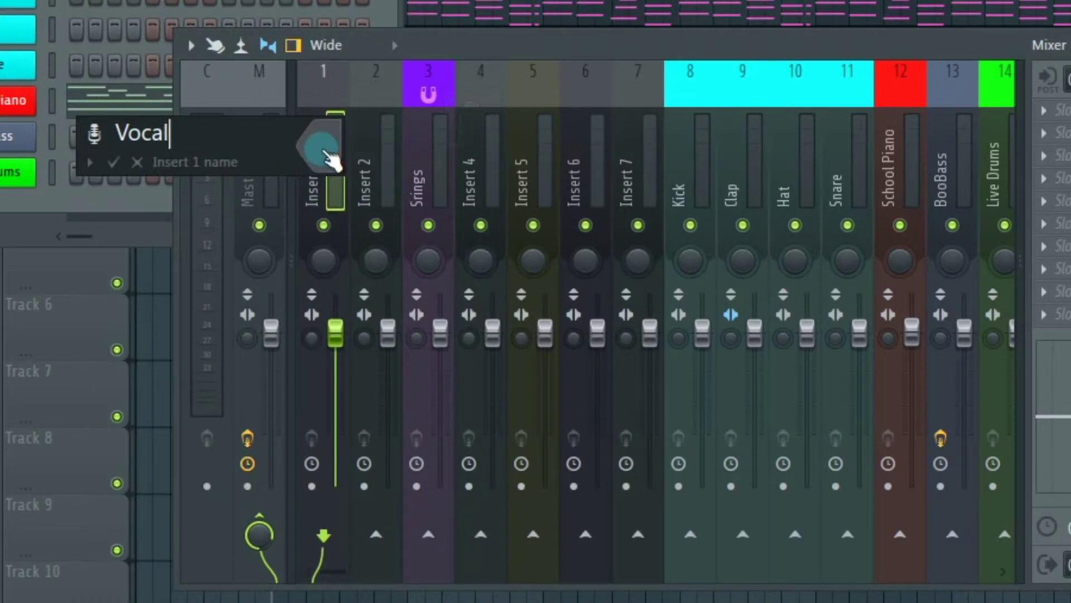
left_click(323, 148)
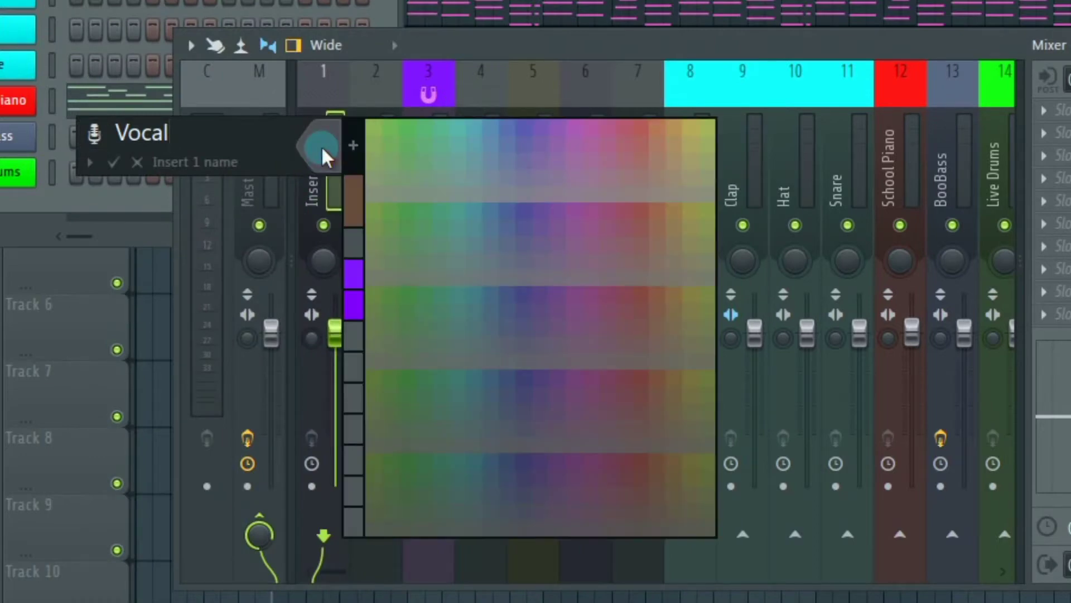
left_click(350, 145)
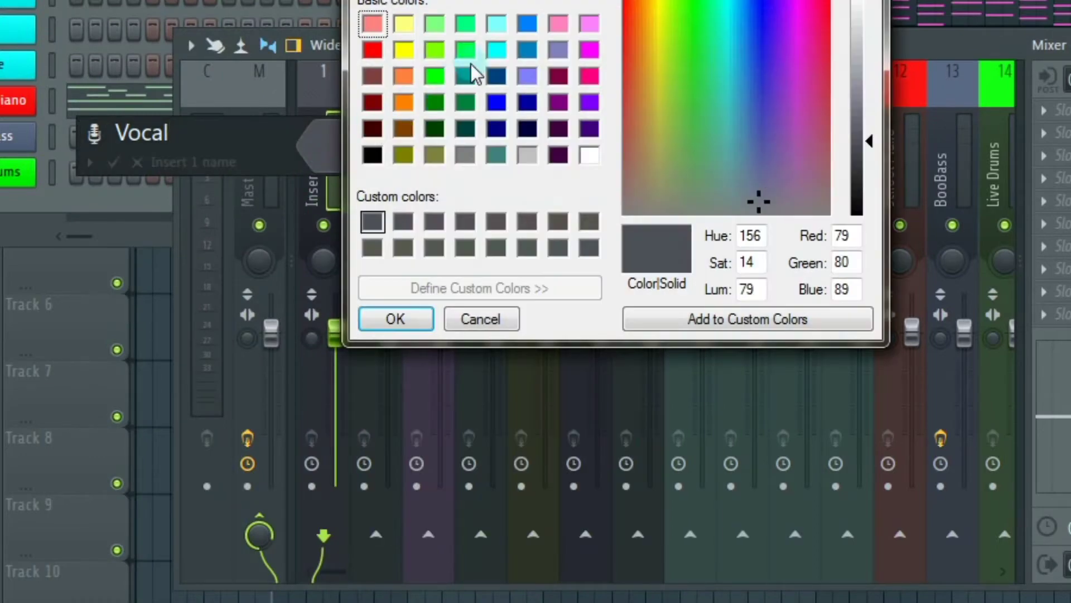
left_click(558, 49)
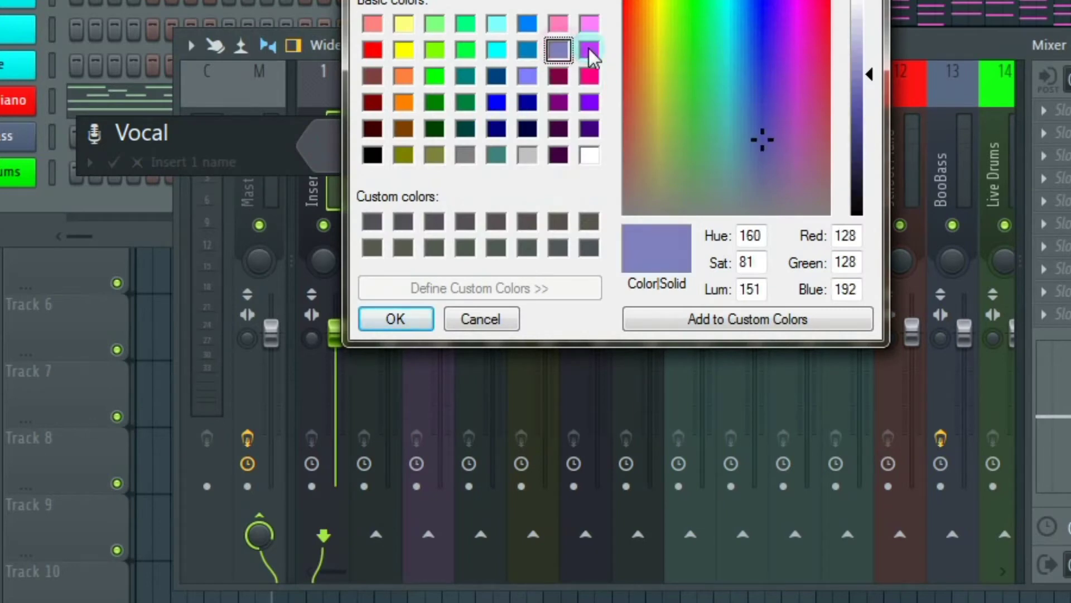
left_click(589, 49)
left_click(419, 320)
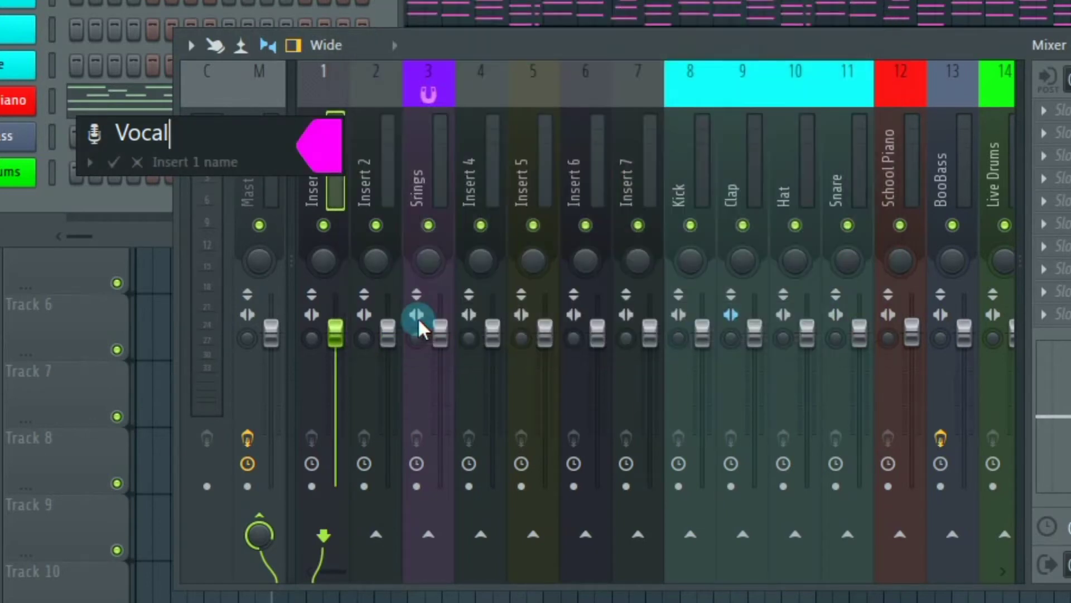
left_click(418, 318)
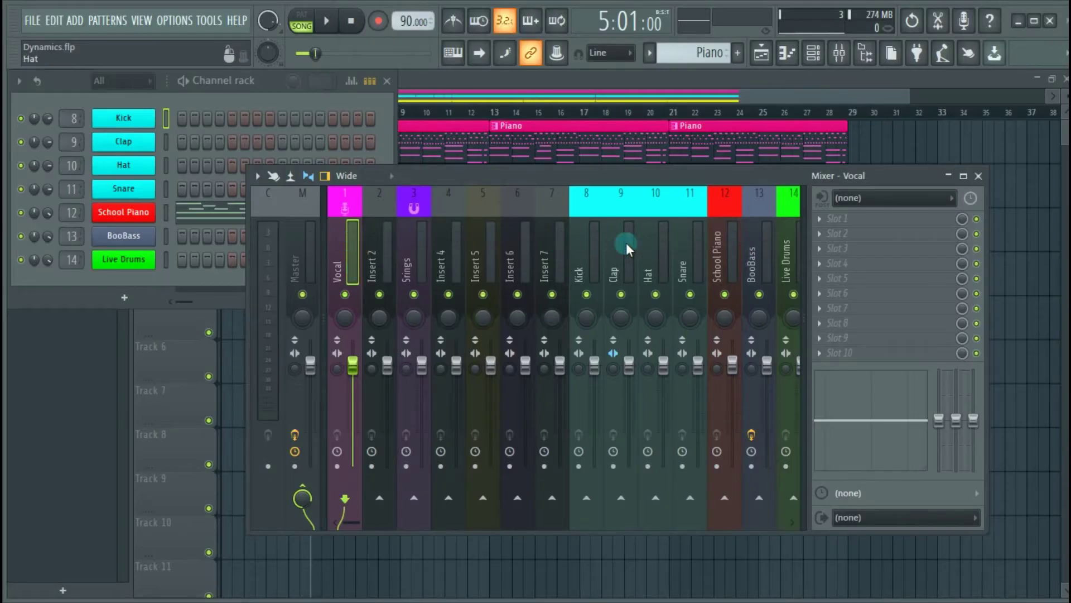
Select the Vocal mixer track and move it from the first position to position 5
left_click(544, 251)
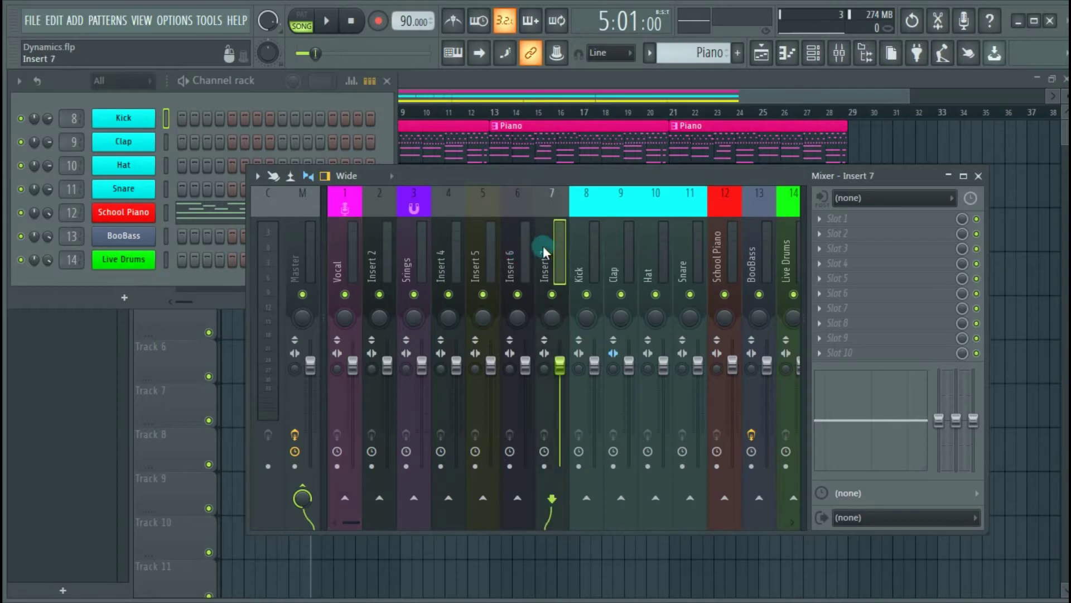
left_click(344, 249)
left_click(376, 247)
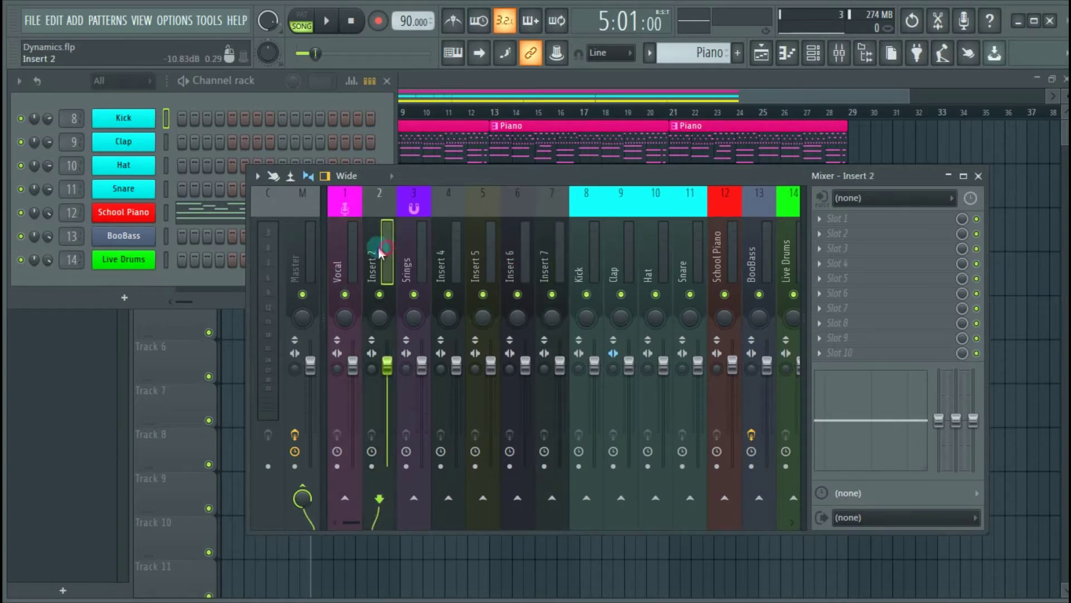
left_click(352, 247)
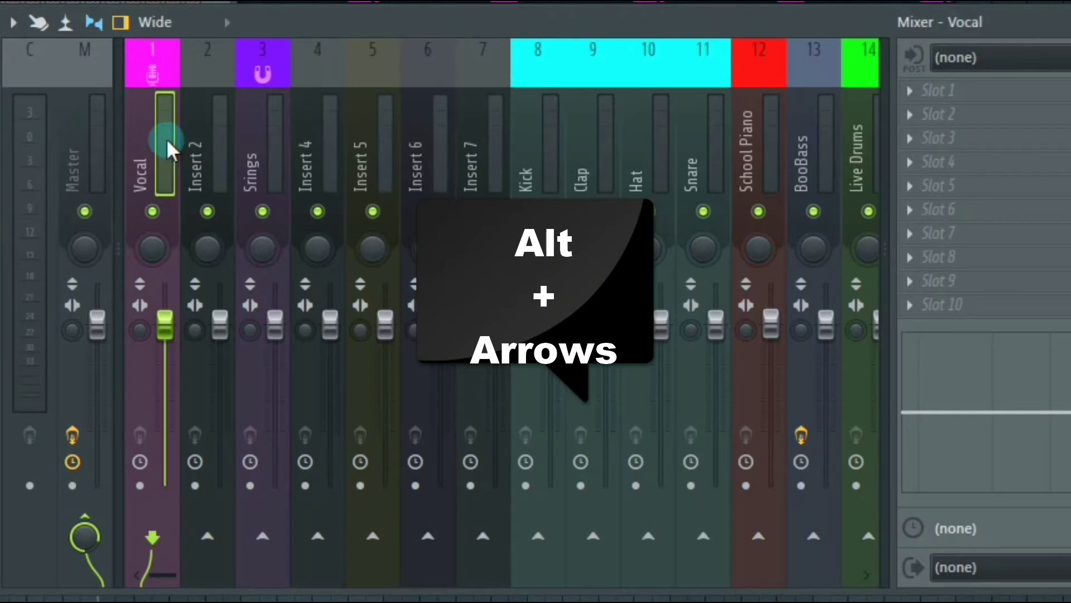
key("alt+Right")
key("alt+Right")
key("alt+Right")
key("alt+Right")
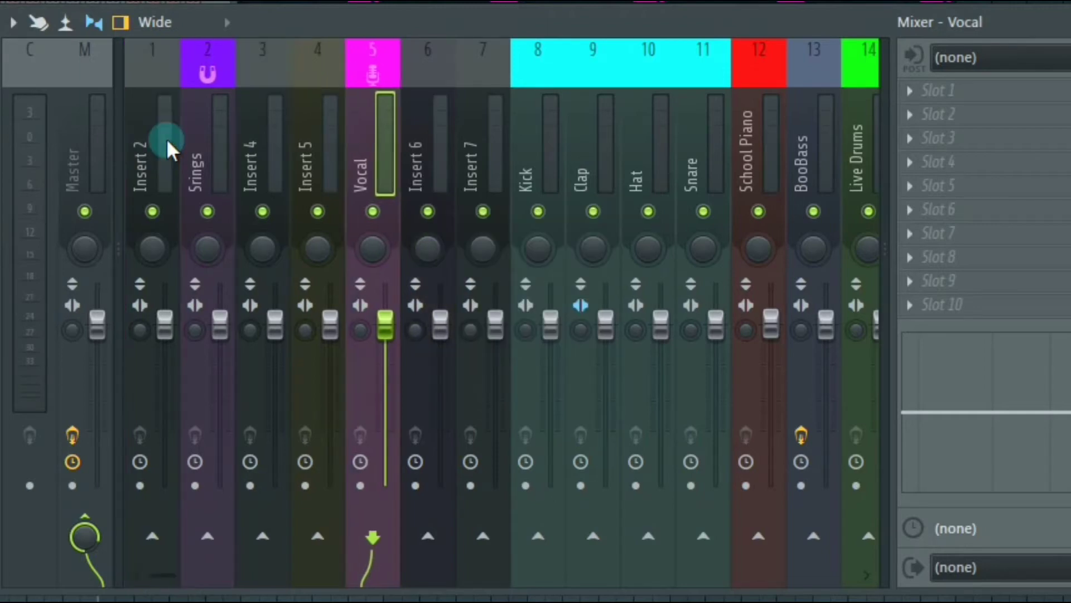
Shift the Vocal track back and forth among the first mixer positions to try out track reordering
key("alt+Left")
key("alt+Left")
key("alt+Left")
key("alt+Left")
key("alt+Right")
key("alt+Right")
key("alt+Right")
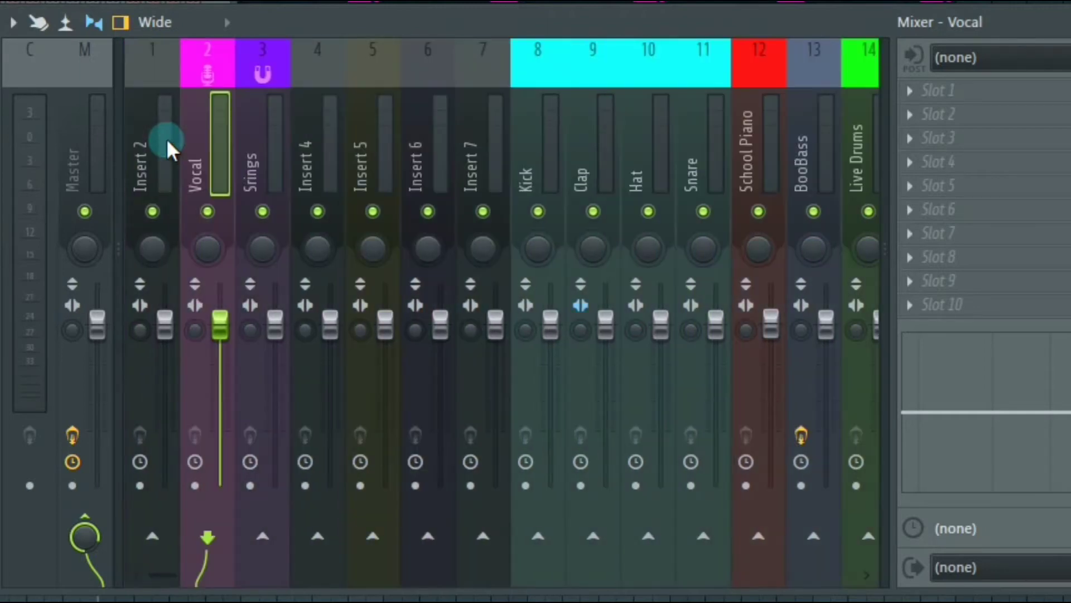
key("alt+Right")
key("alt+Right")
key("alt+Right")
key("alt+Left")
key("alt+Left")
key("alt+Left")
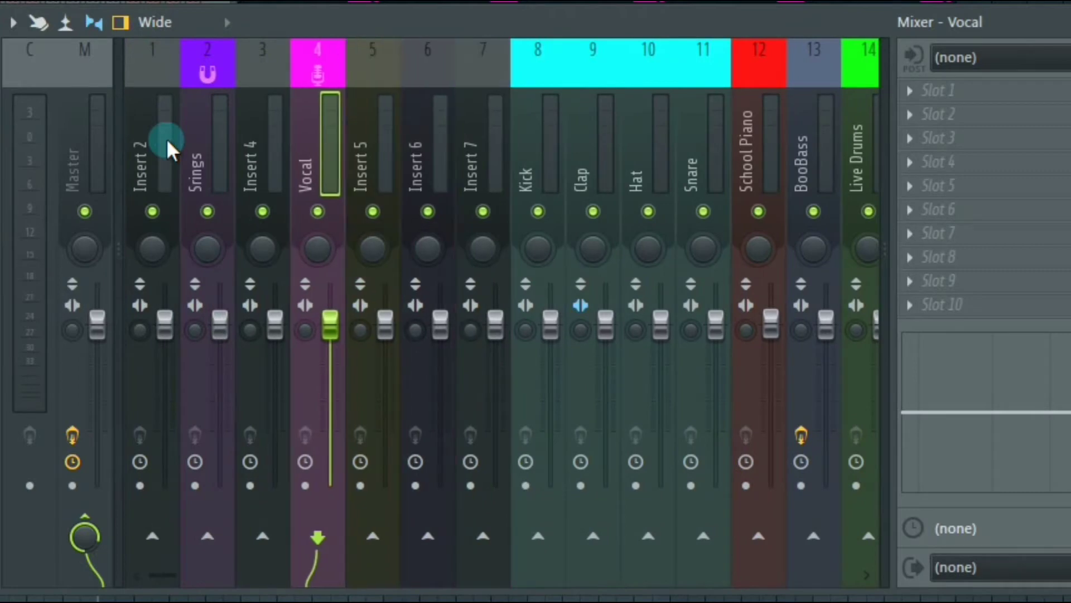
key("alt+Left")
key("alt+Right")
key("alt+Right")
key("alt+Right")
key("alt+Right")
key("alt+Left")
key("alt+Left")
key("alt+Left")
Move the Vocal track to mixer position 7, directly before Kick
key("alt+Right")
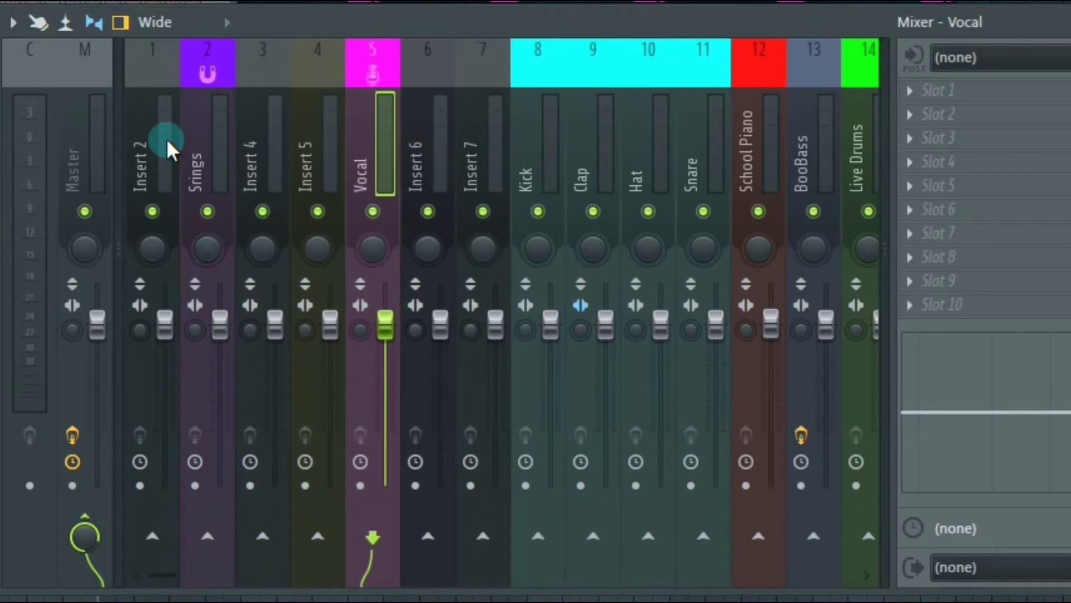
key("alt+Right")
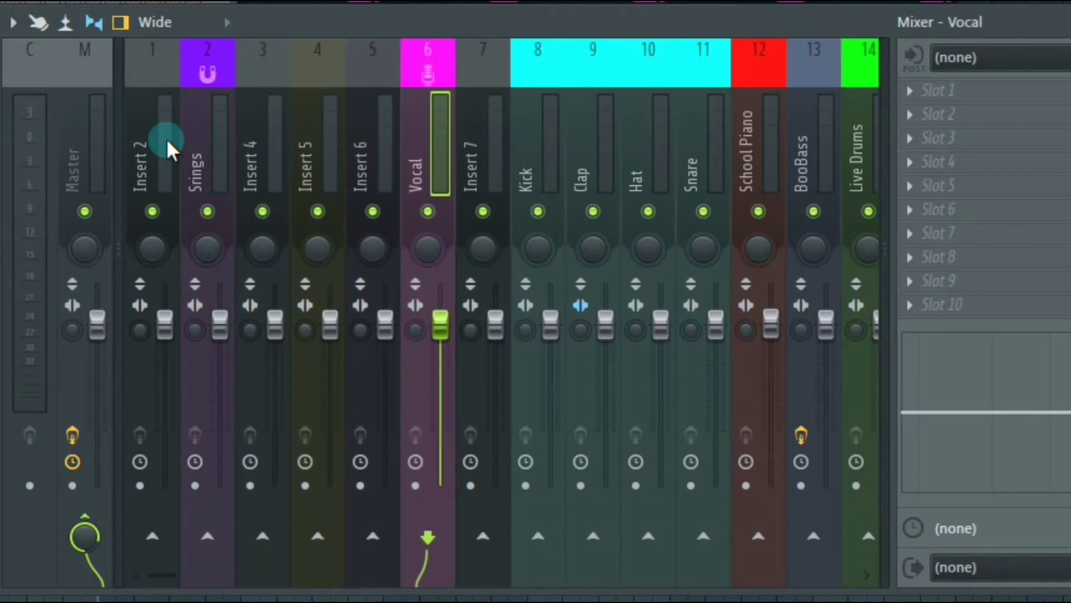
key("alt+Right")
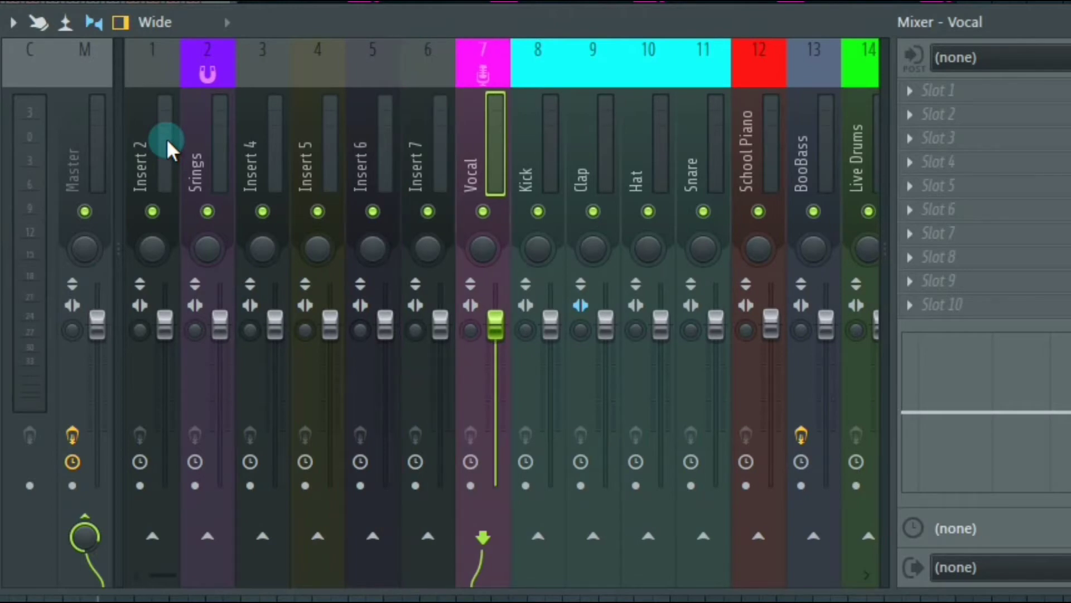
Select the Kick, Clap, Hat, Snare, School Piano, BooBass and Live Drums mixer tracks together
scroll(378, 180, "right", 3)
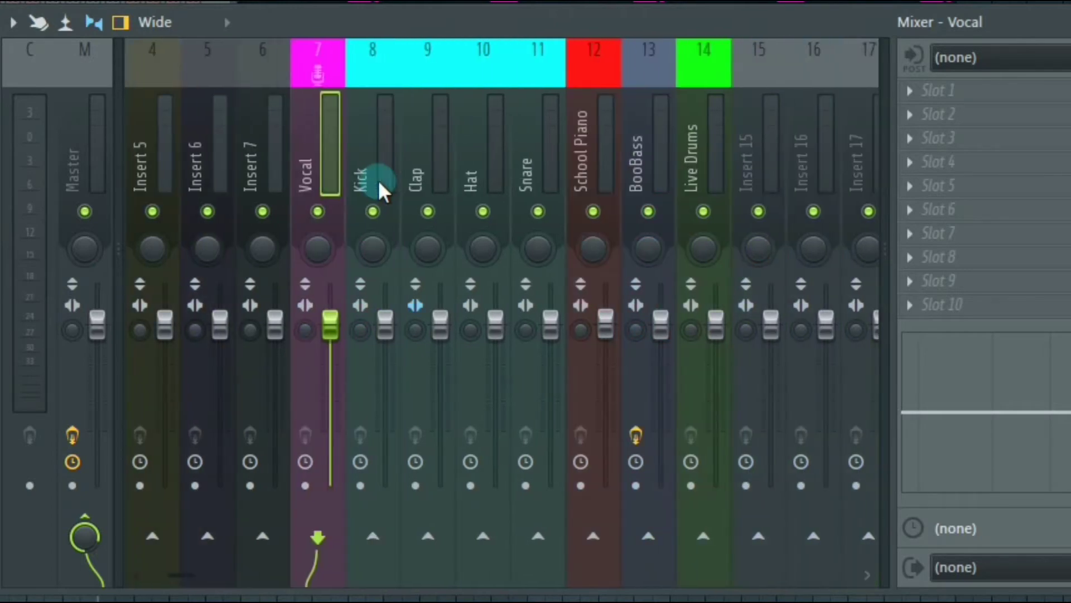
left_click(382, 162)
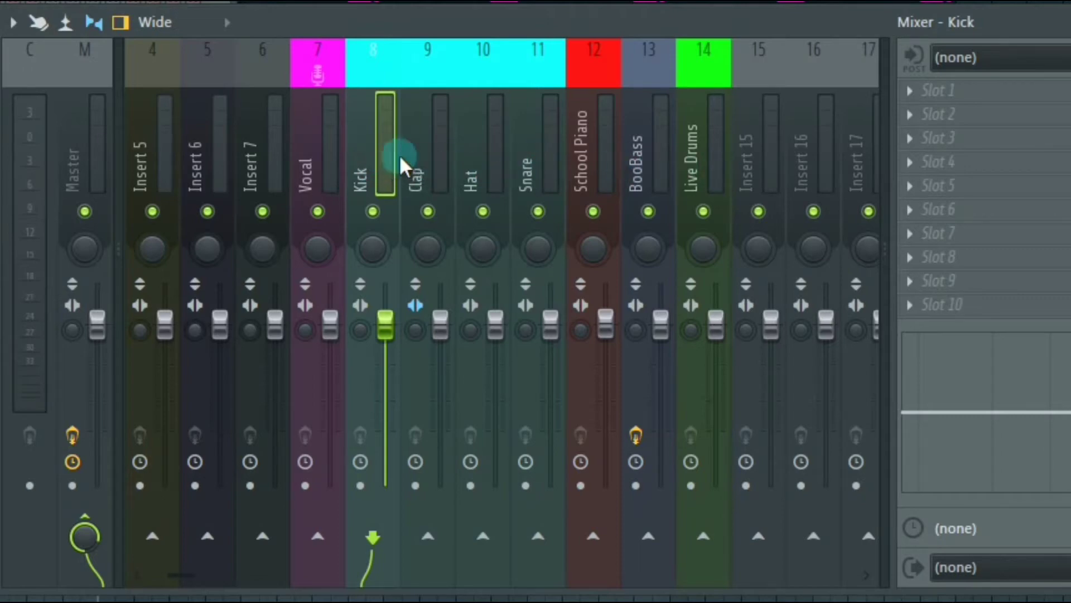
left_click(430, 156, "ctrl")
left_click(485, 155, "ctrl")
left_click(538, 155, "ctrl")
left_click(594, 155, "ctrl")
left_click(647, 155, "ctrl")
left_click(696, 155, "ctrl")
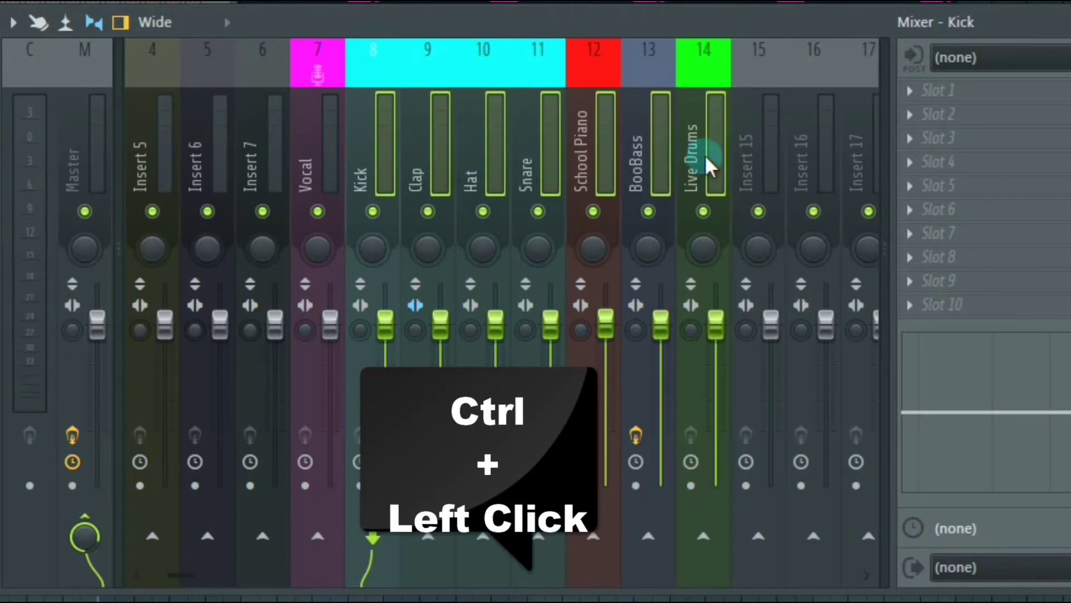
Move the selected group of seven tracks to the start of the mixer, occupying positions 1 to 7
key("alt+Left")
key("alt+Left")
key("alt+Left")
key("alt+Left")
key("alt+Left")
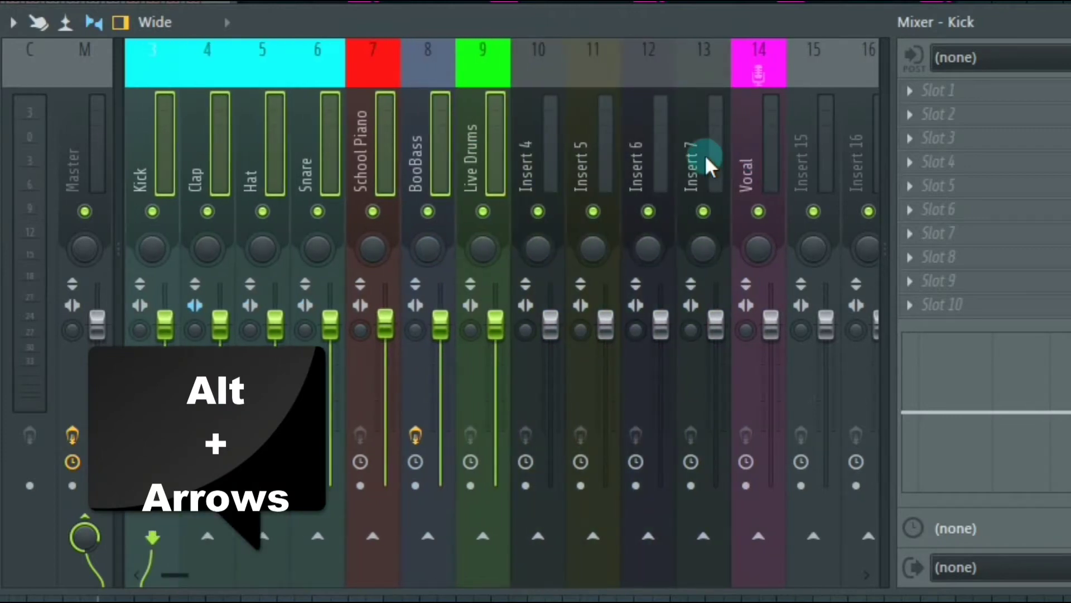
key("alt+Left")
key("alt+Left")
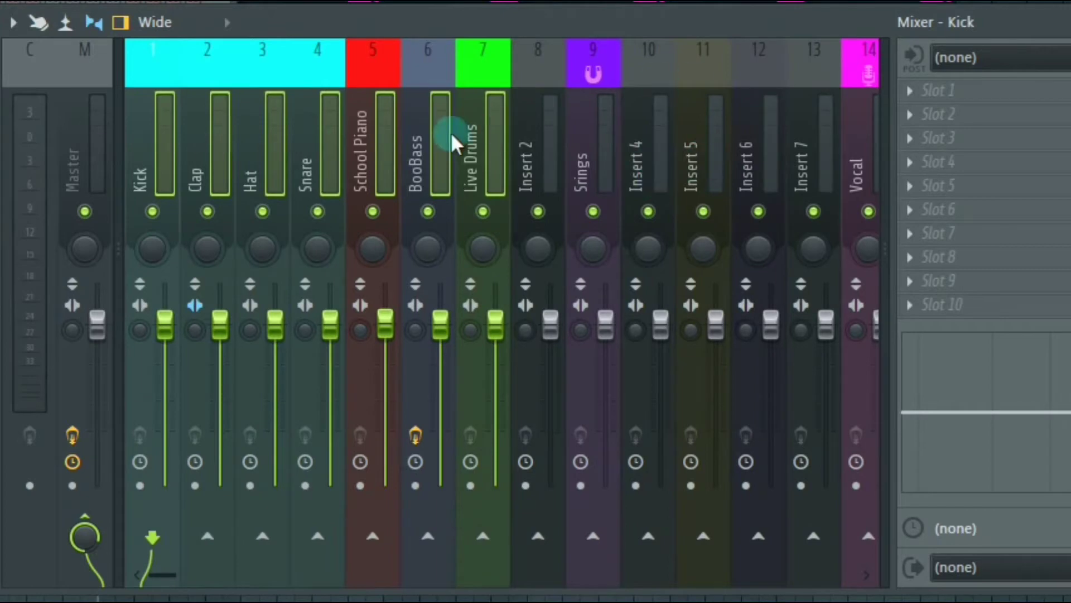
Step through the Clap, Hat, Snare, School Piano, BooBass and Live Drums mixer tracks one by one to check the new order
left_click(195, 65)
left_click(268, 68)
left_click(322, 72)
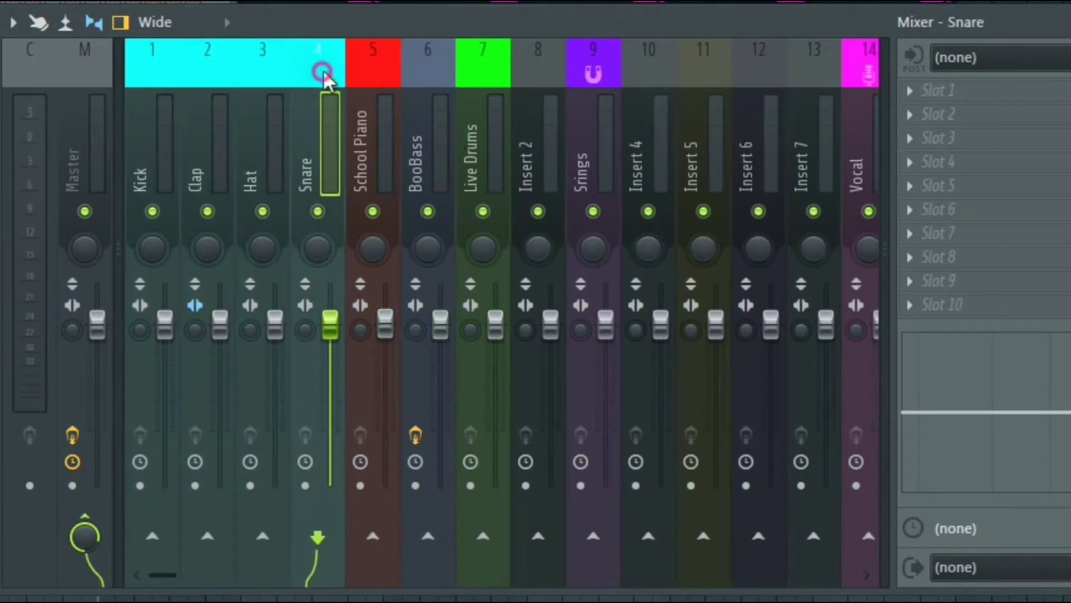
left_click(375, 71)
left_click(433, 85)
left_click(460, 82)
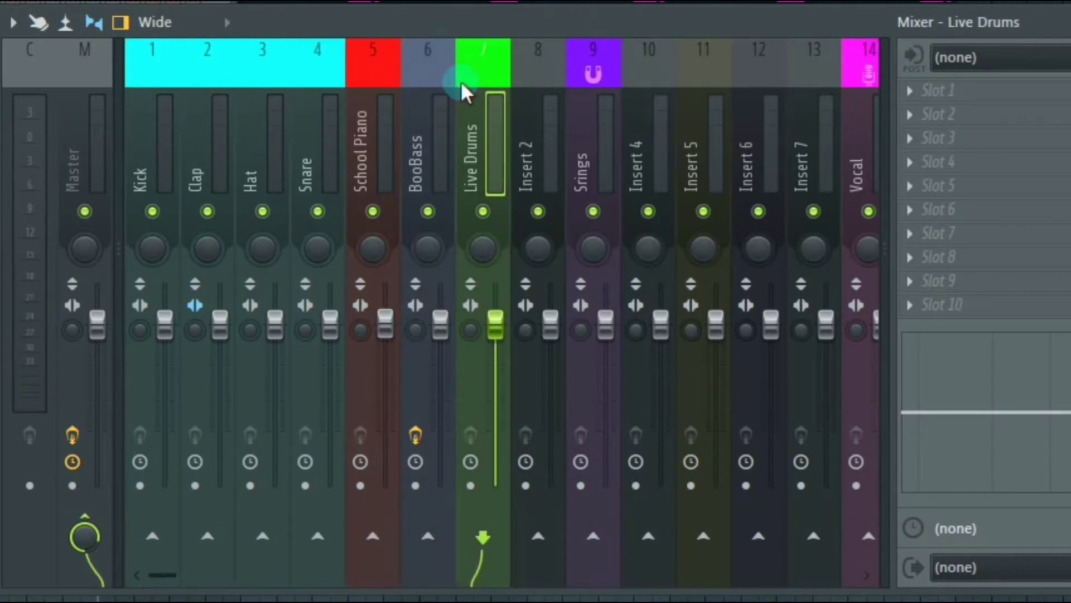
Play the song briefly and look through the BooBass, School Piano, Snare and Hat tracks in the mixer
key("space")
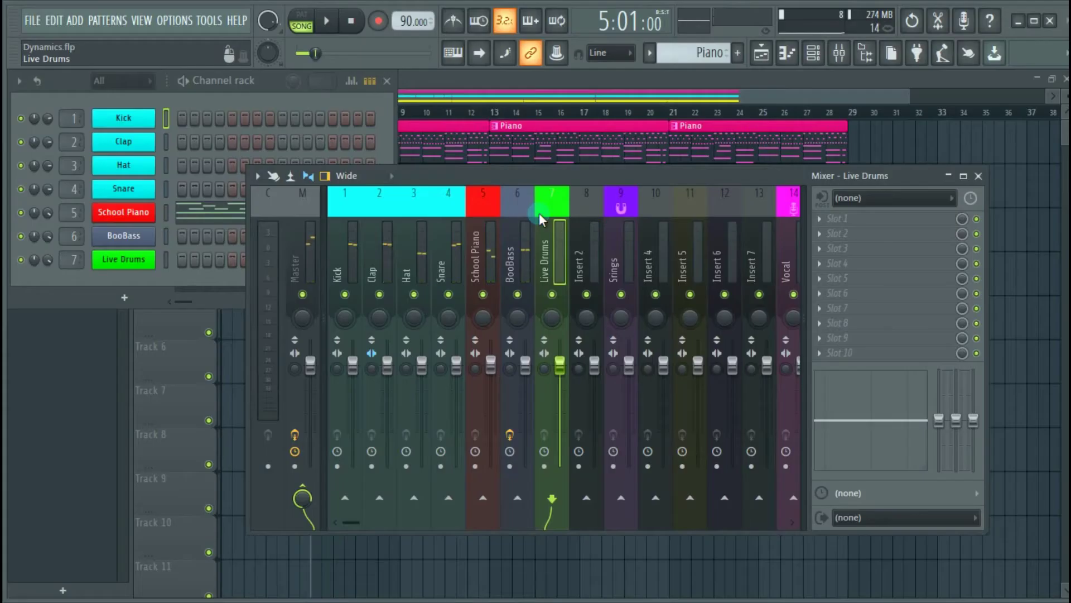
left_click(520, 229)
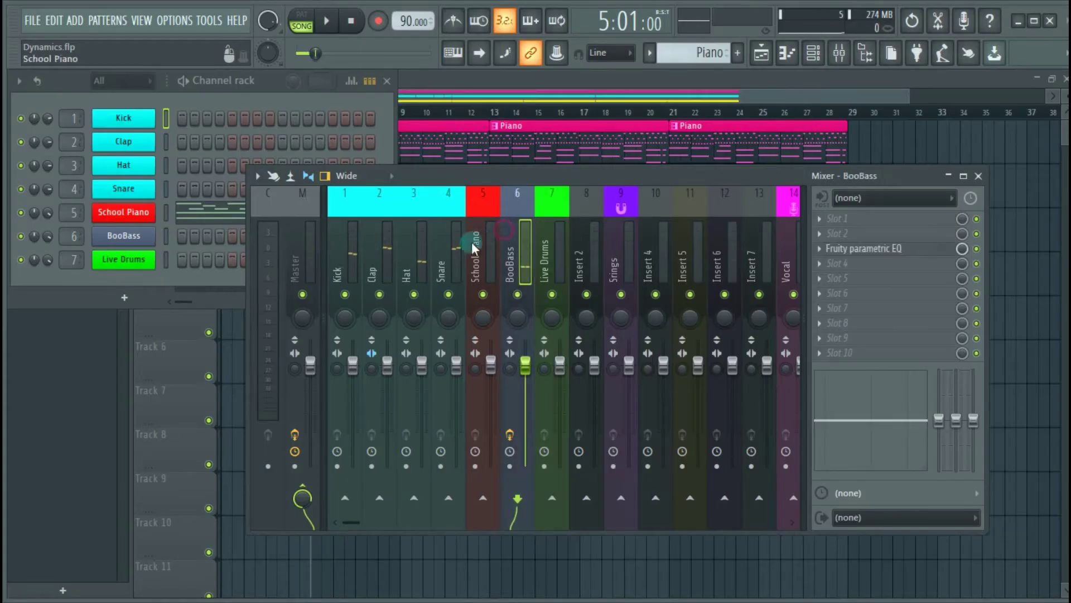
left_click(471, 240)
left_click(447, 246)
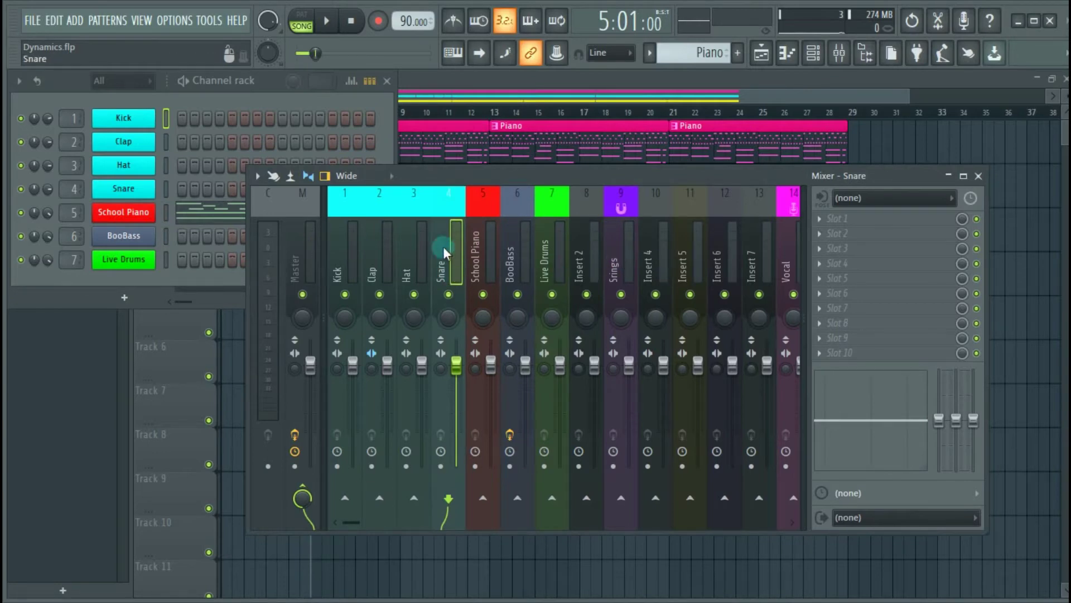
left_click(414, 245)
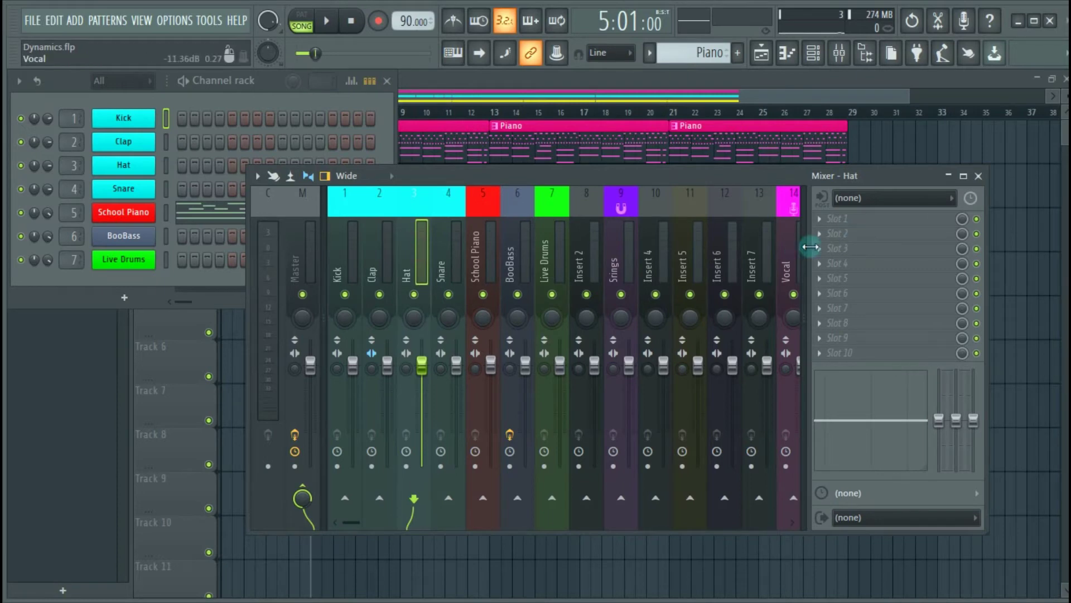
Select bars 5 to 7 on the playlist timeline as the loop range and play the section briefly
left_click(706, 87)
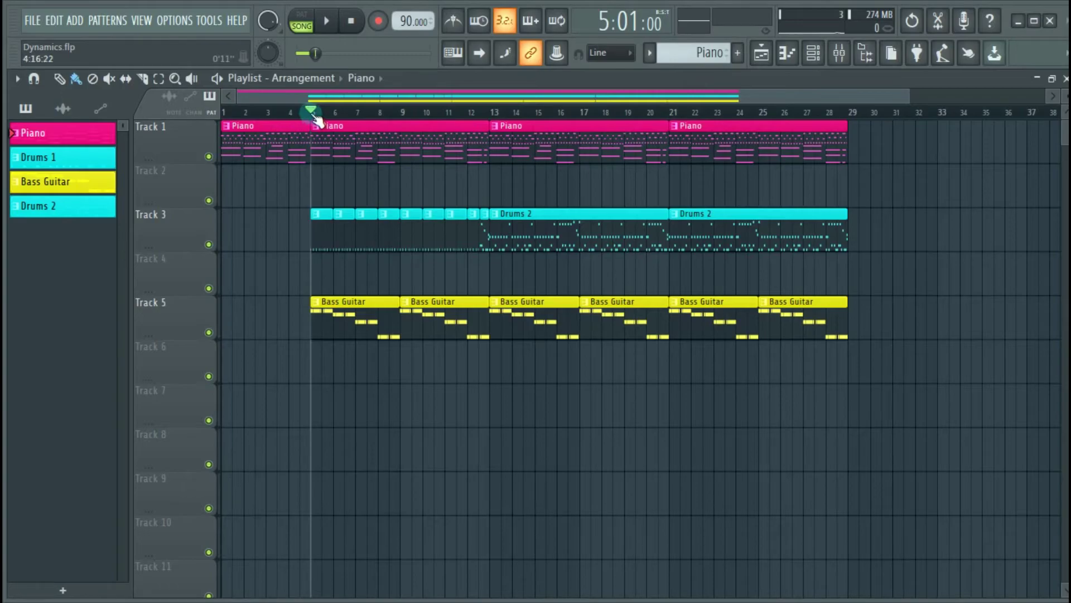
scroll(317, 119, "up", 5)
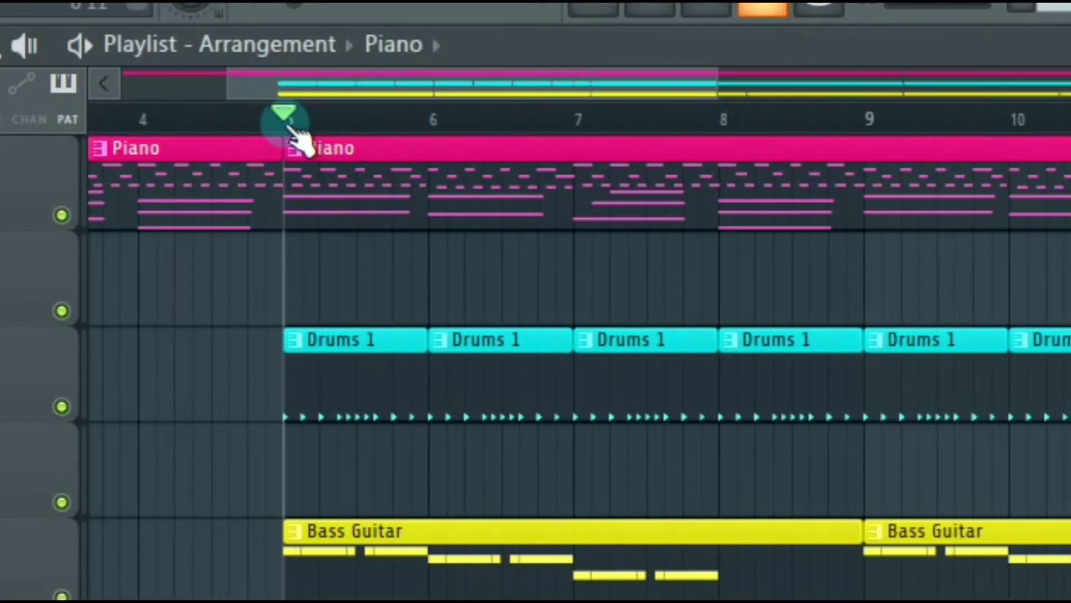
left_click(285, 124, "ctrl")
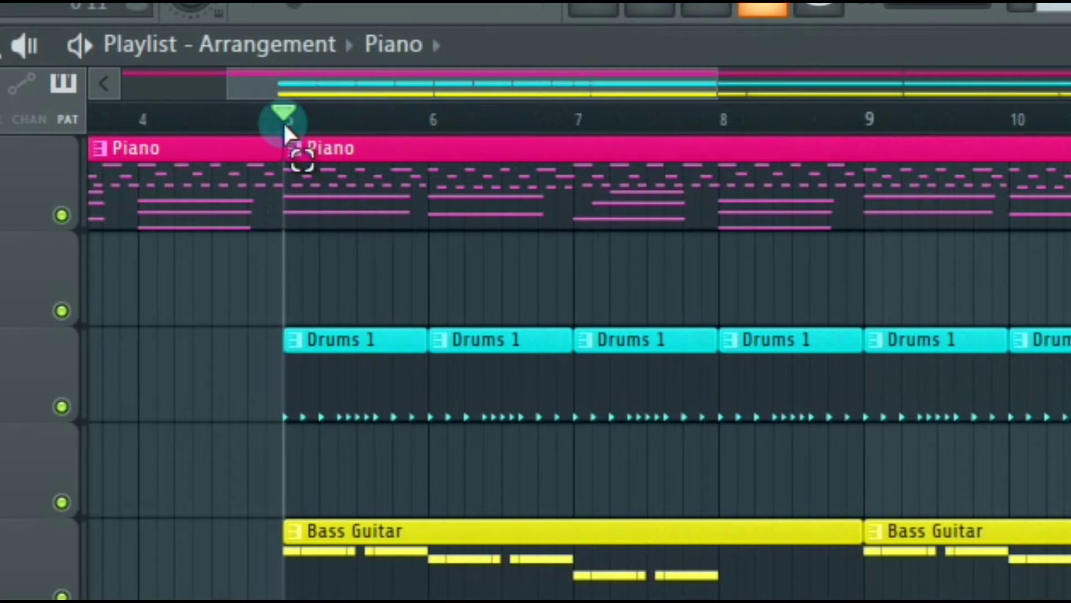
left_click_drag(283, 122, 575, 171)
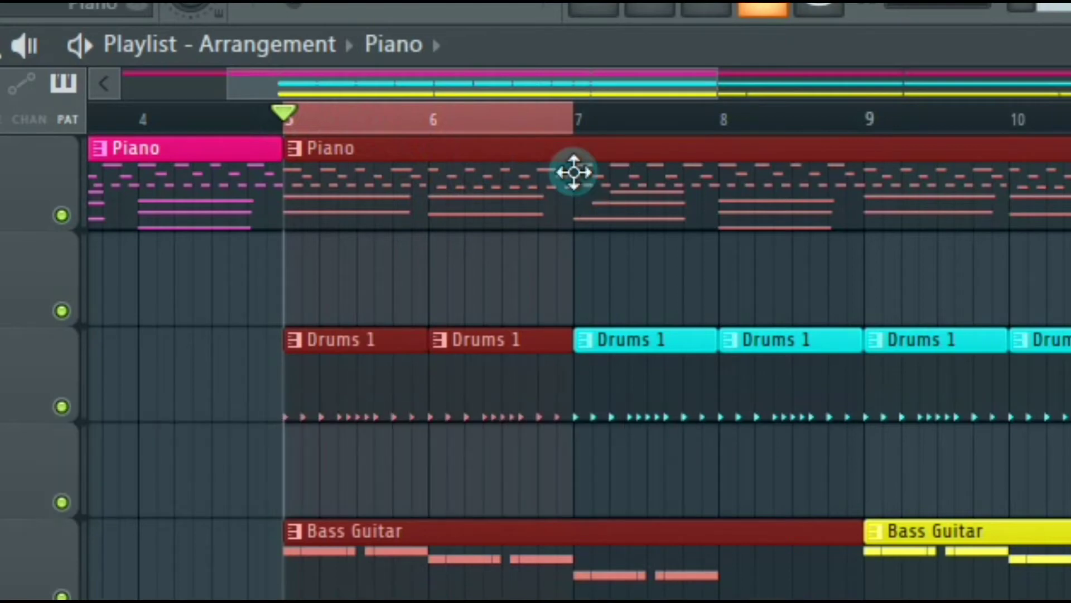
key("space")
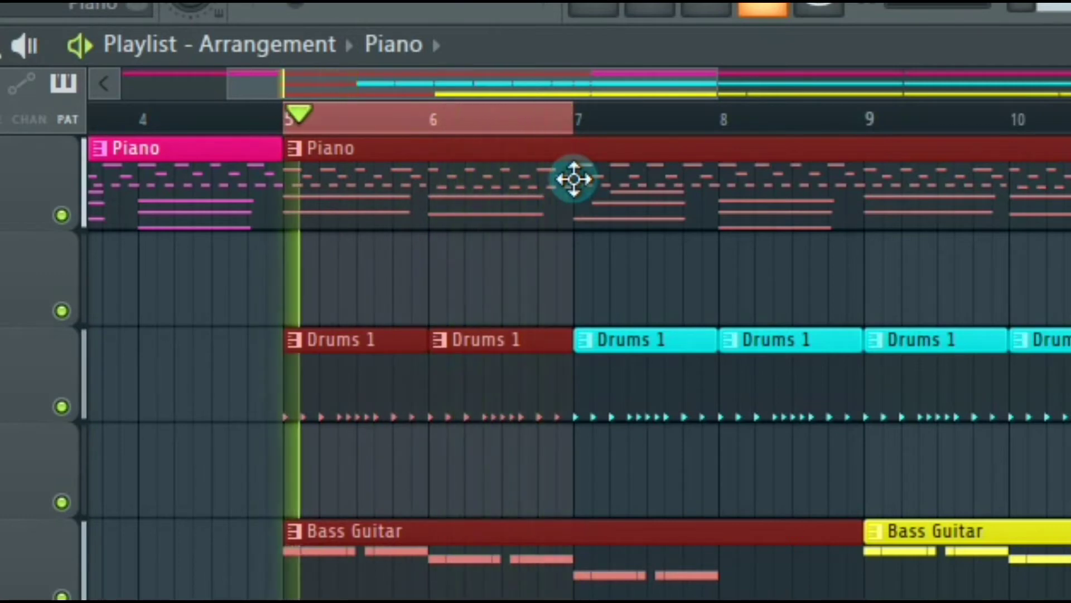
key("space")
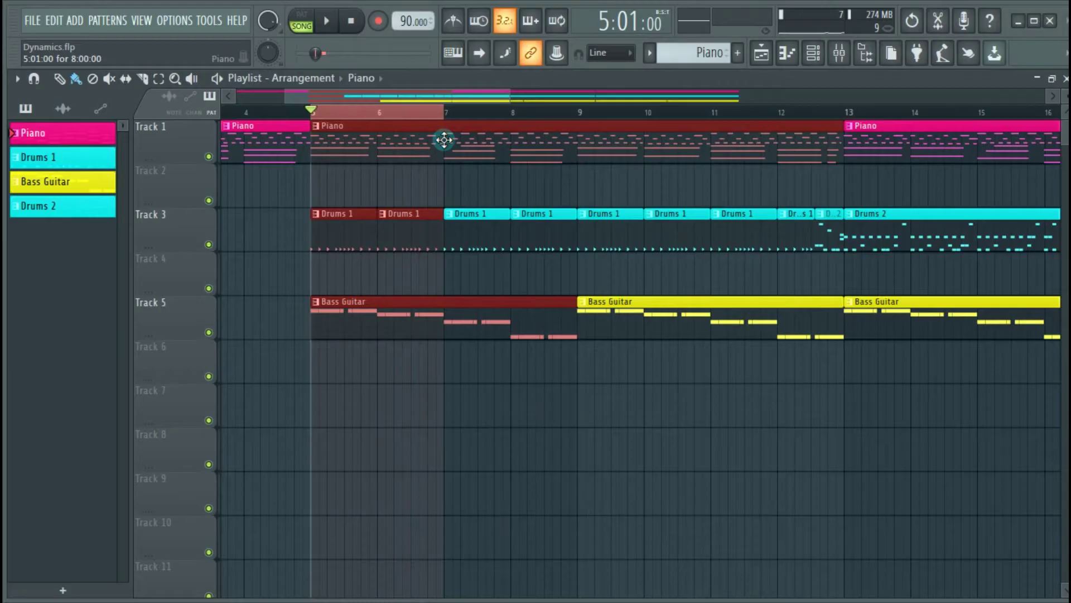
Show the mixer over the playlist, reposition its window and audition the looped section with the track meters in view
key("F9")
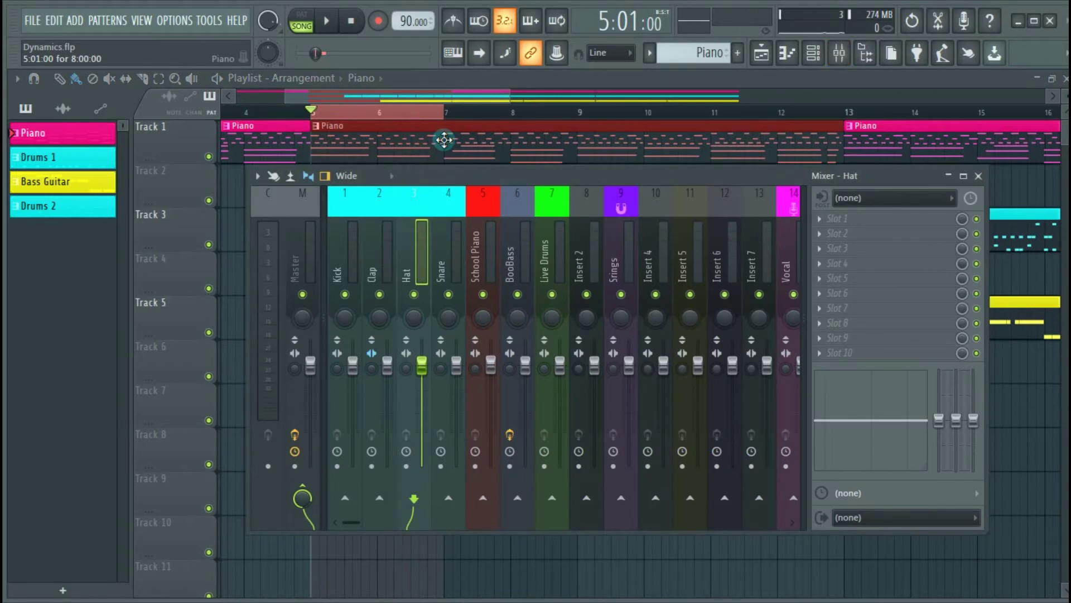
left_click_drag(502, 173, 580, 176)
key("space")
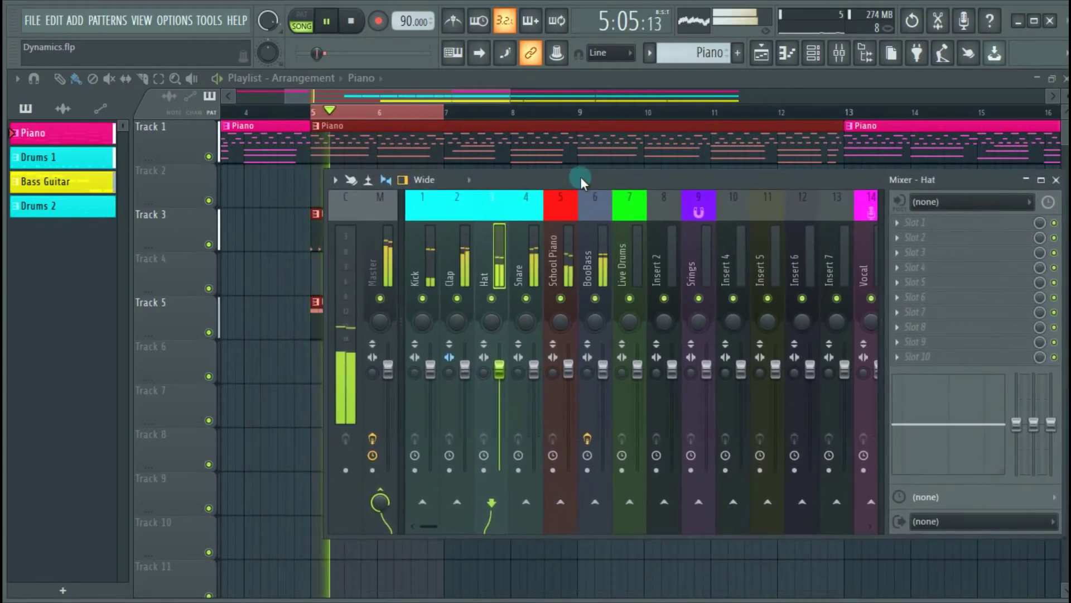
key("space")
Select the Kick mixer track, solo it and start playback of the looped section
left_click(420, 243)
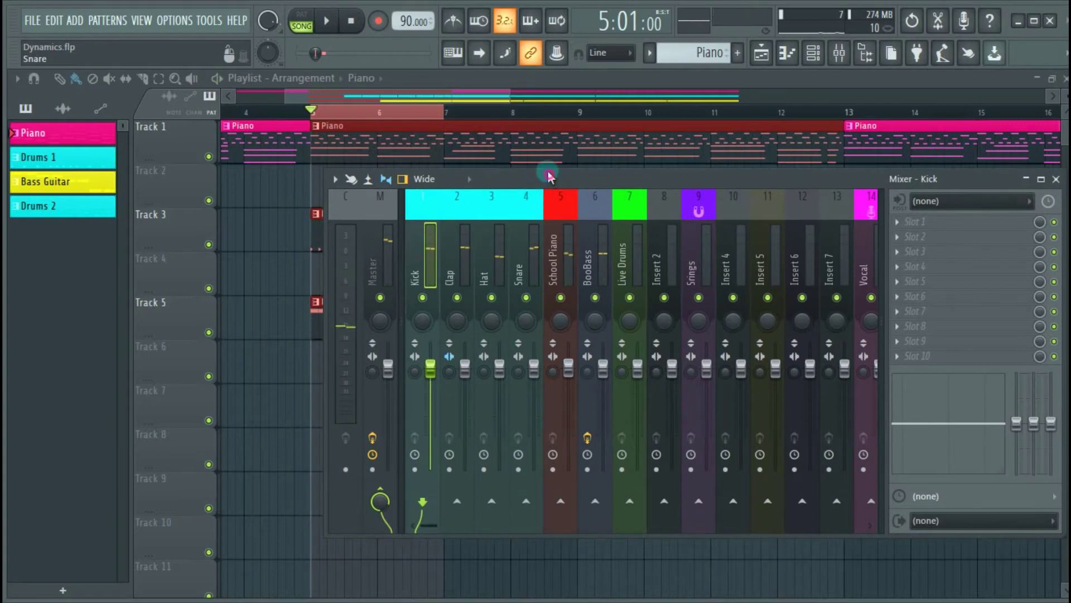
left_click_drag(547, 172, 539, 143)
key("space")
key("space")
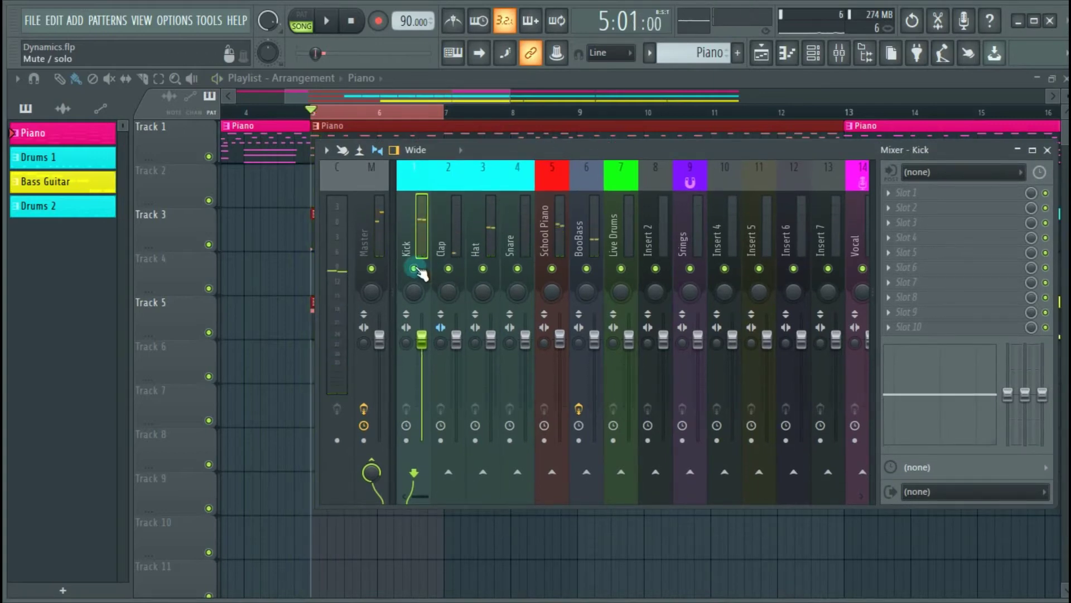
right_click(415, 268)
key("space")
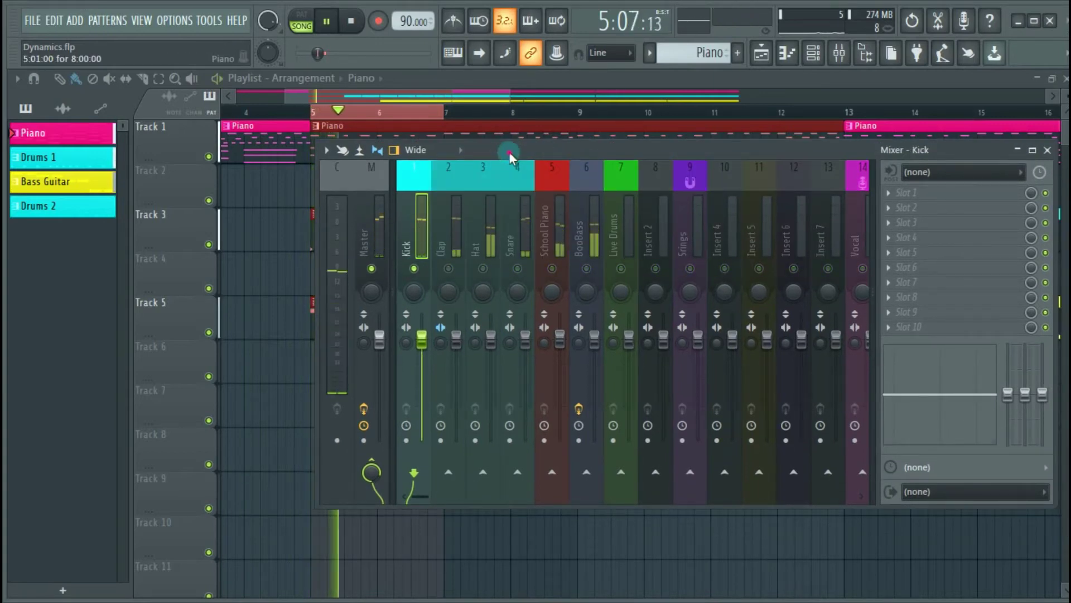
left_click_drag(509, 152, 465, 159)
double_click(464, 159)
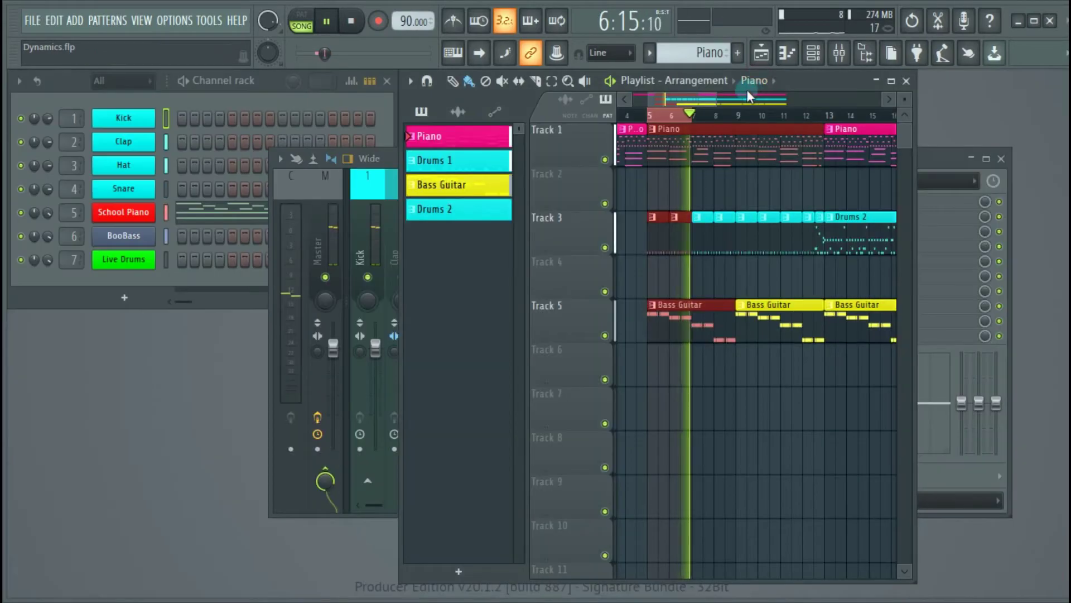
double_click(809, 78)
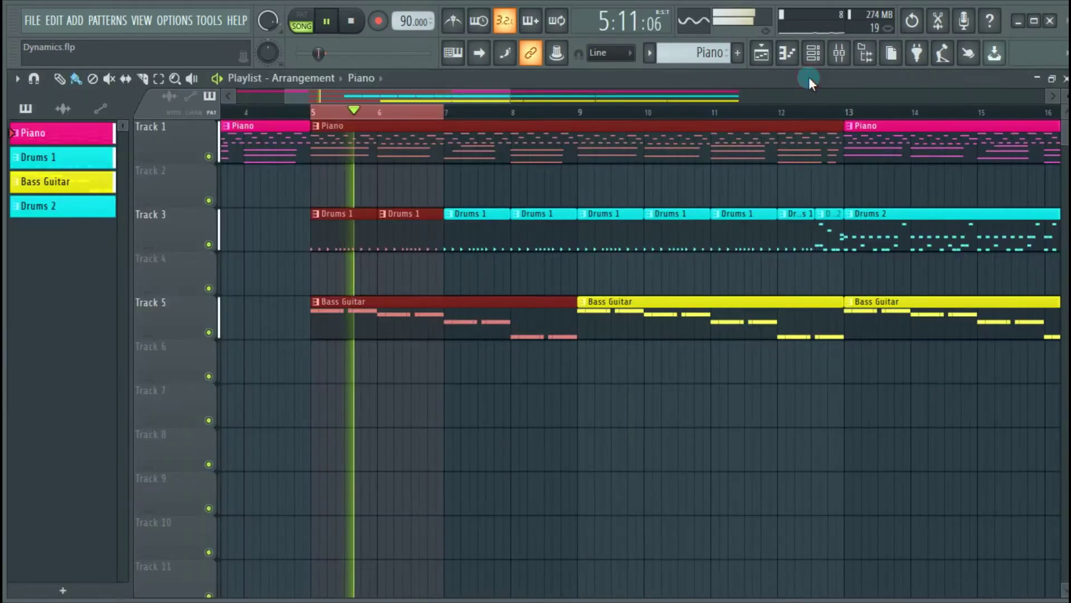
Bring the mixer back up over the playlist, select the Kick track and stop playback
key("F9")
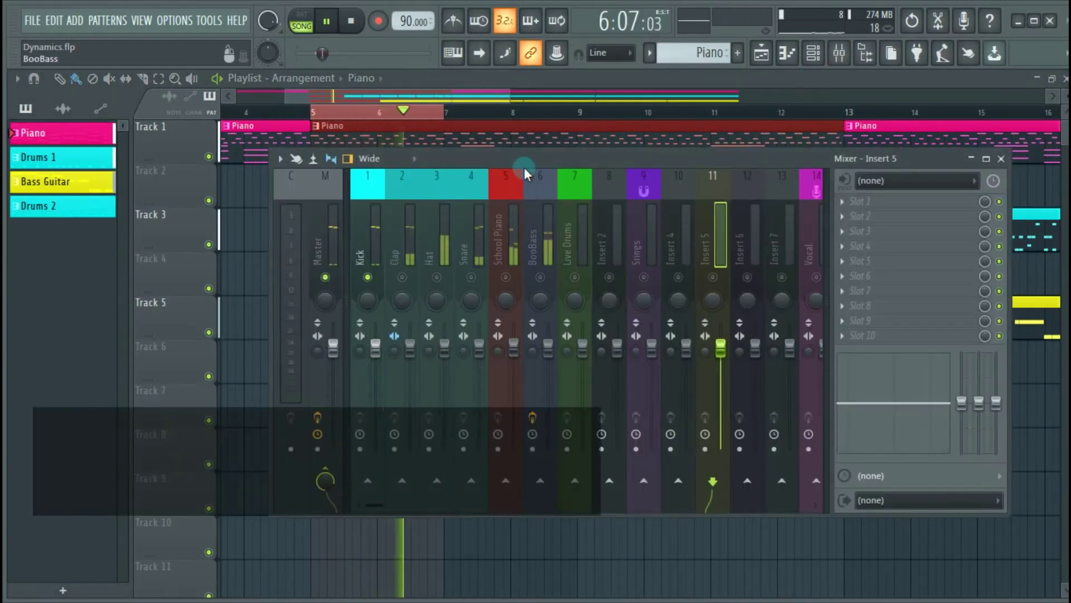
left_click_drag(524, 167, 530, 211)
left_click(354, 259)
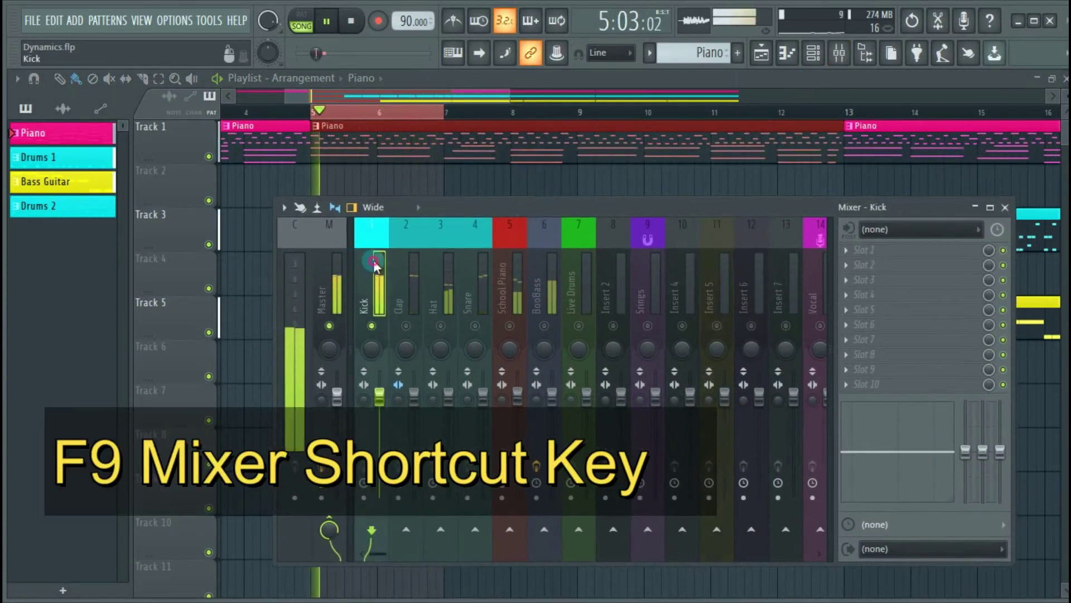
left_click_drag(441, 212, 429, 194)
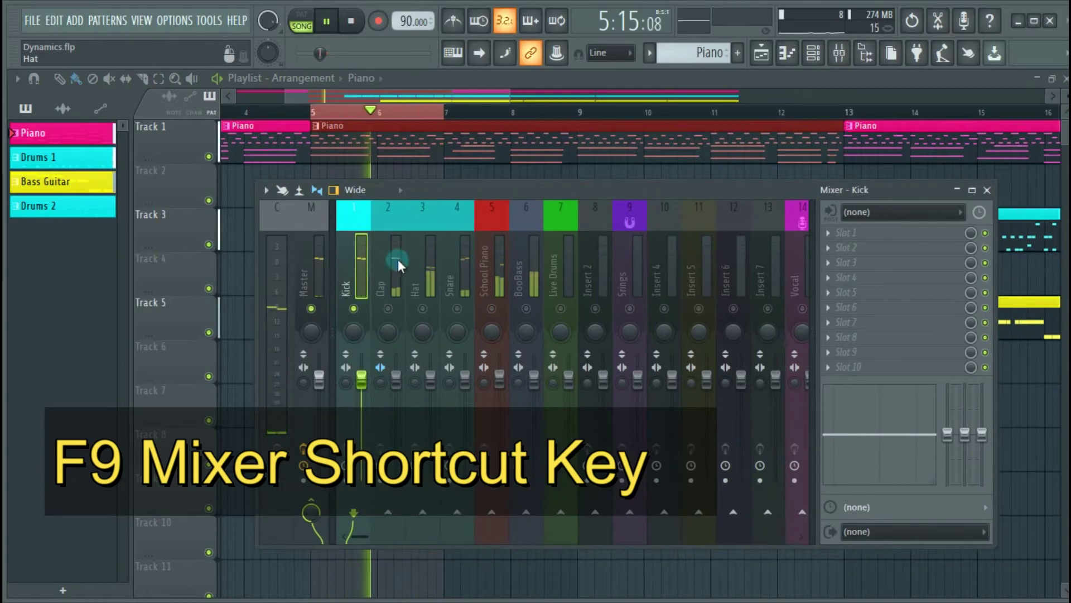
key("space")
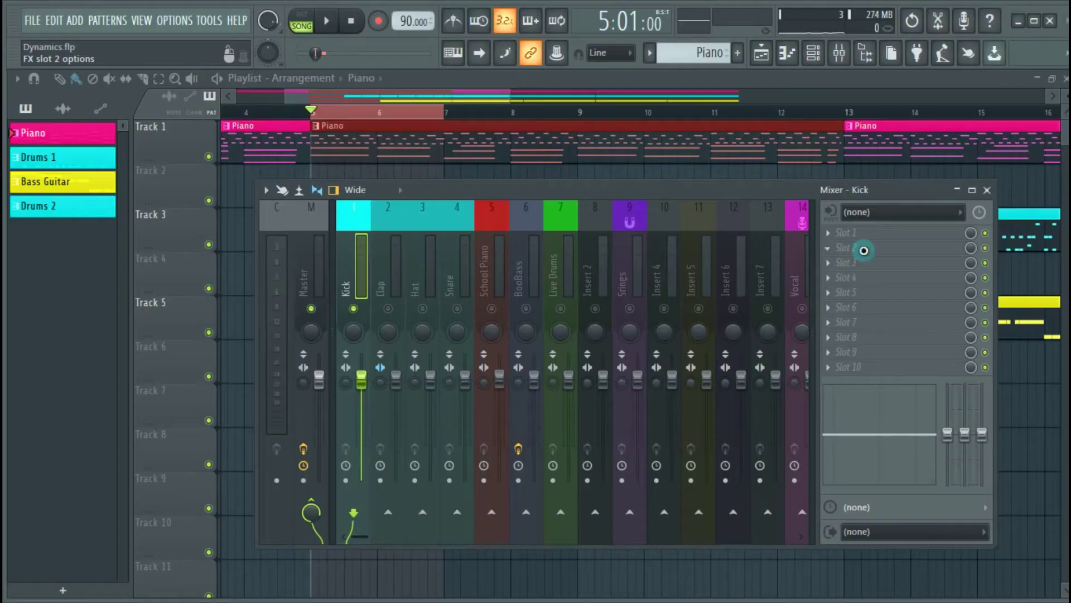
Look over the plugin picker and the categorised effect list for slot 2 of the Kick track, closing both without choosing
middle_click(768, 115)
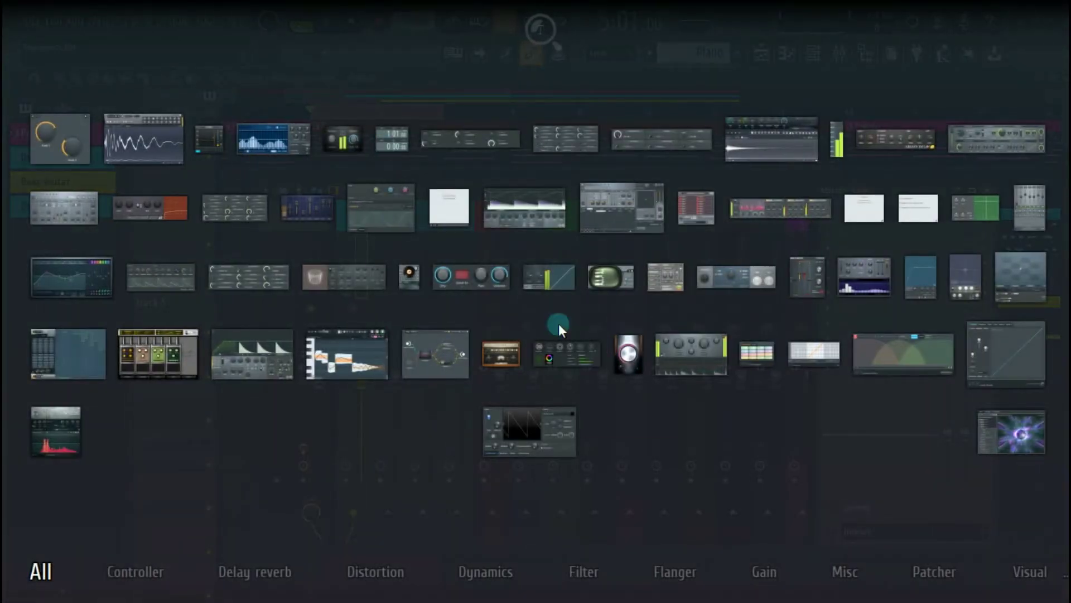
left_click(517, 326)
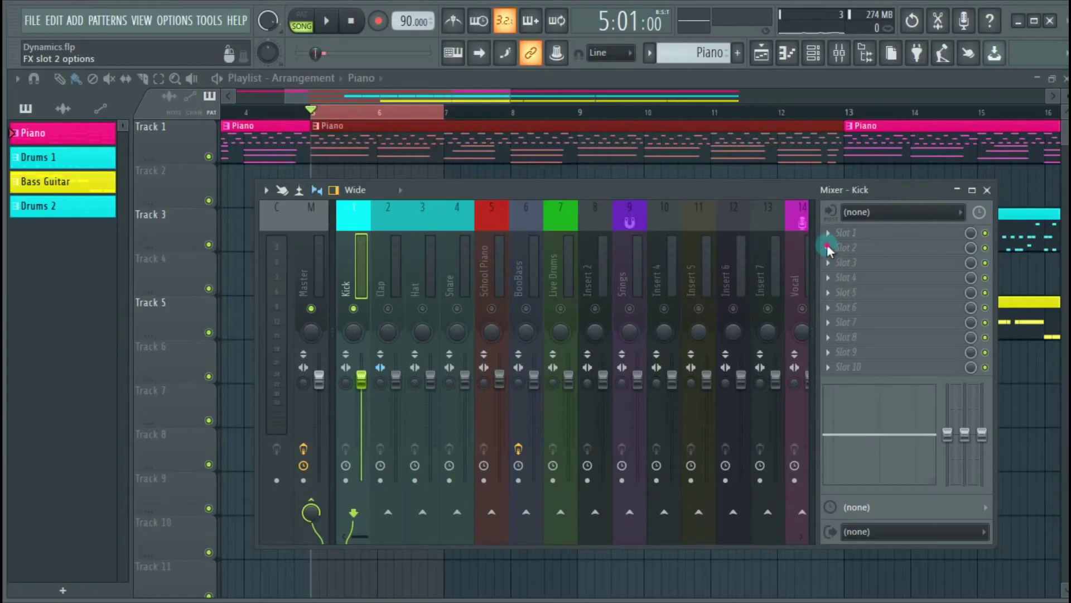
left_click(696, 127)
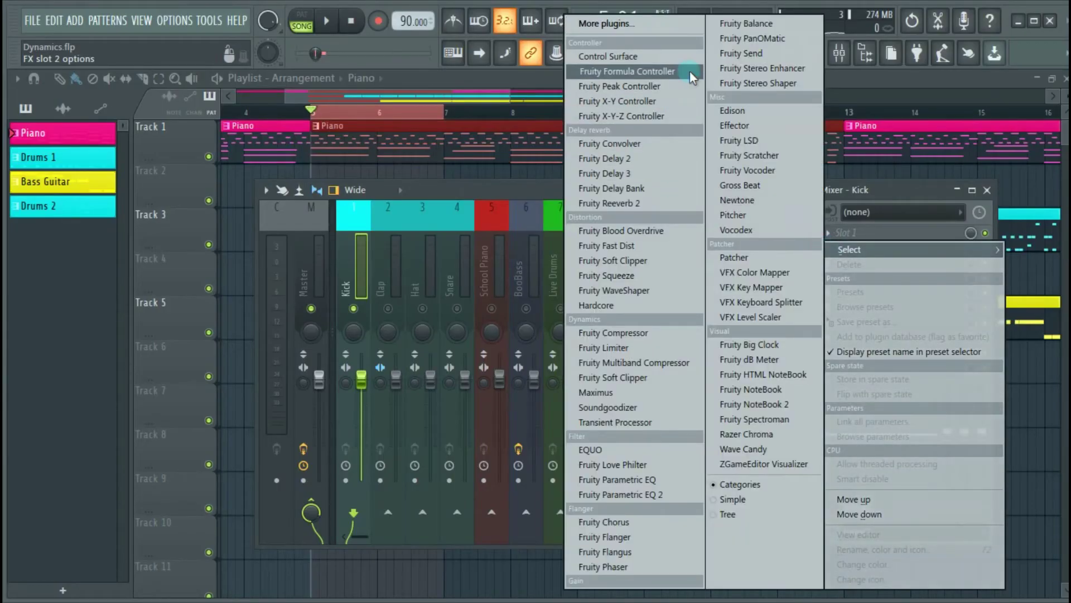
key("Escape")
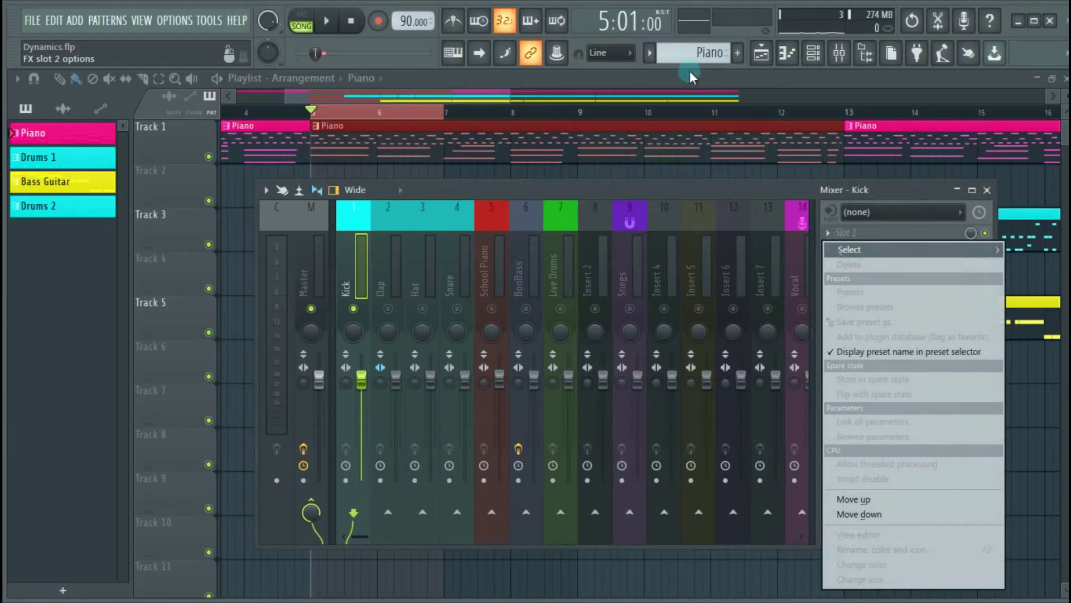
key("Escape")
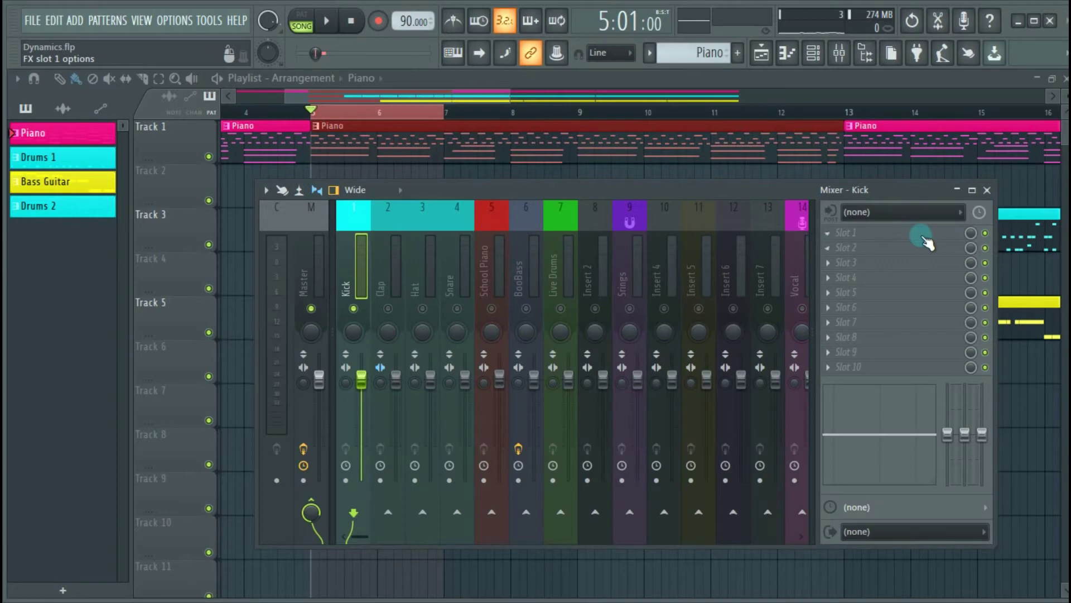
Load Fruity Parametric EQ into effect slot 2 of the Kick track and place its window over the mixer
left_click(863, 249)
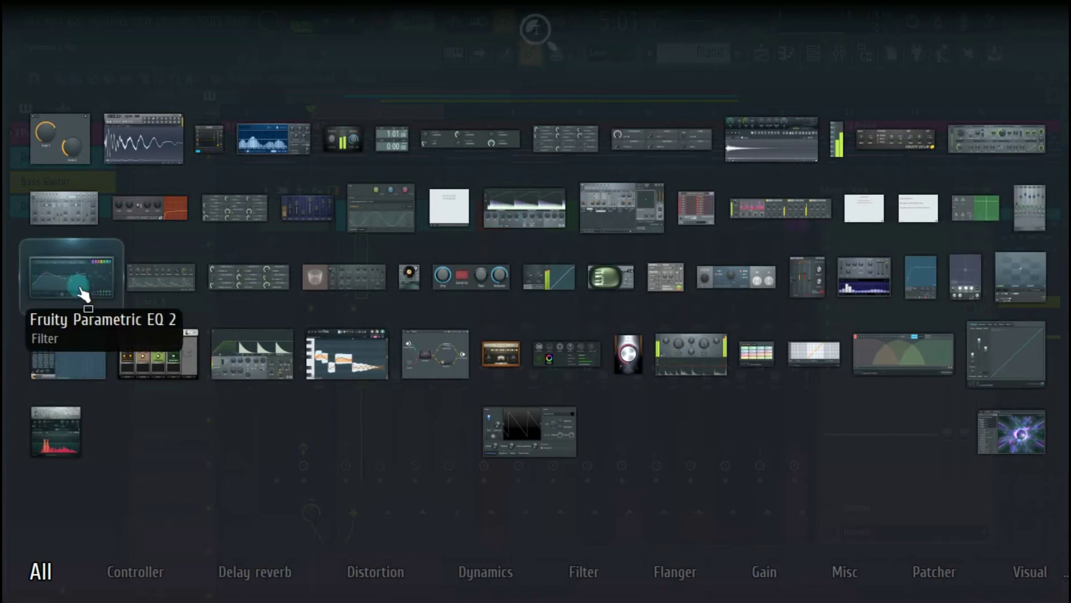
left_click(1029, 204)
left_click_drag(205, 256, 660, 221)
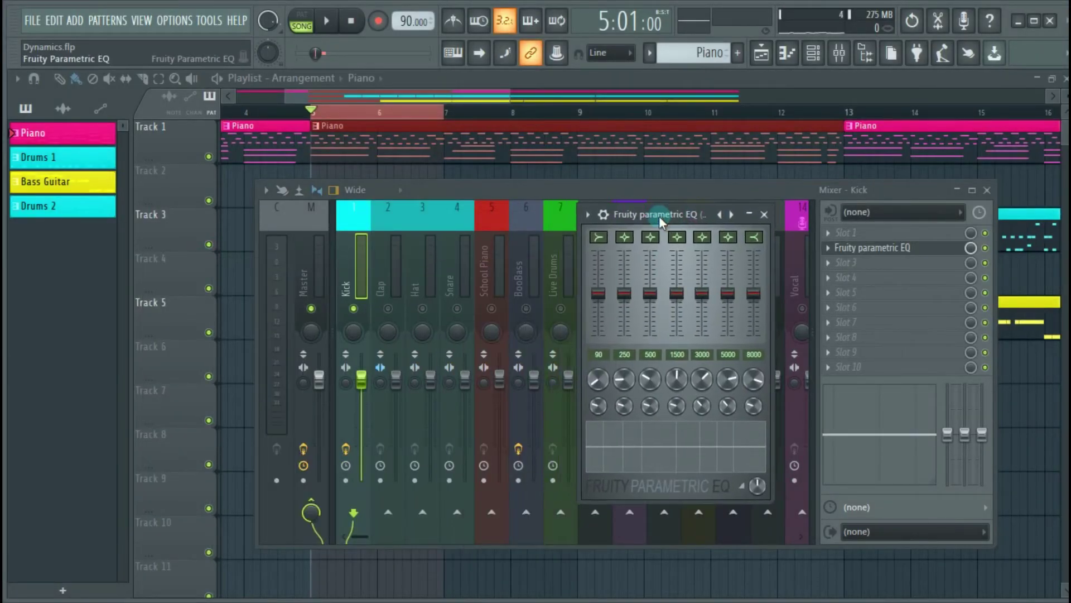
Unsolo the Kick track during playback to hear the full mix, and solo it again
right_click(354, 310)
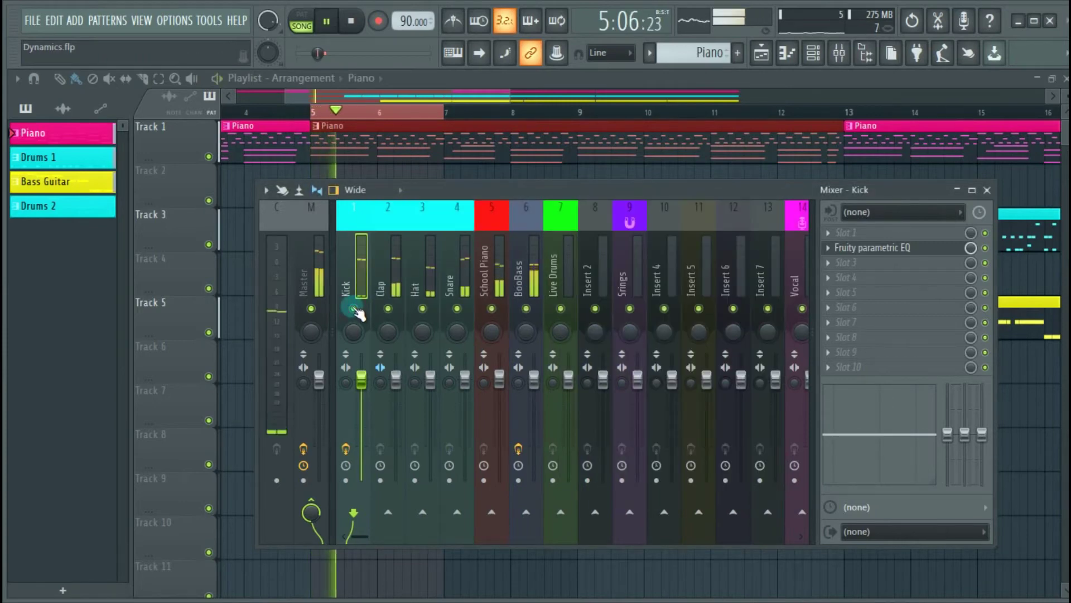
right_click(354, 310)
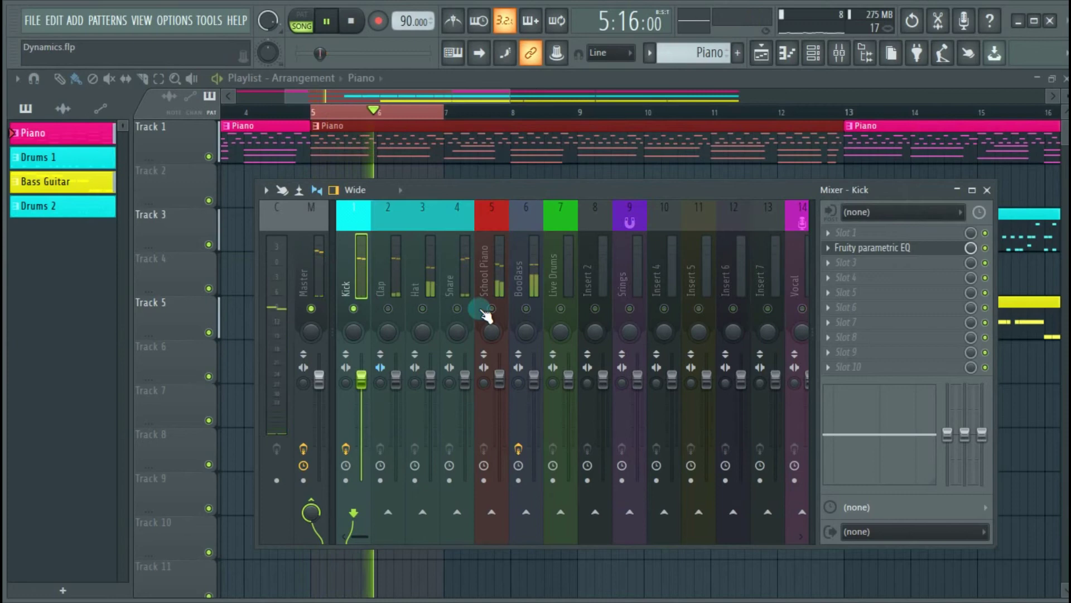
In the Kick's Fruity Parametric EQ, raise the 250, 3000 and 5000 Hz bands and lower the 90 Hz band to about -2.4 dB
left_click(874, 249)
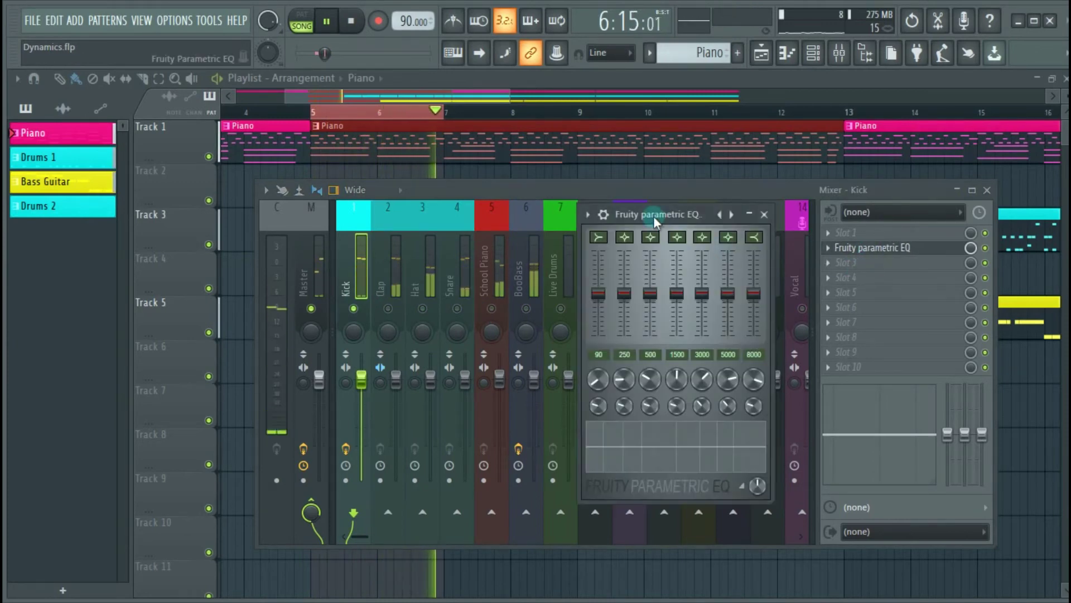
left_click_drag(653, 215, 667, 209)
left_click_drag(638, 287, 639, 265)
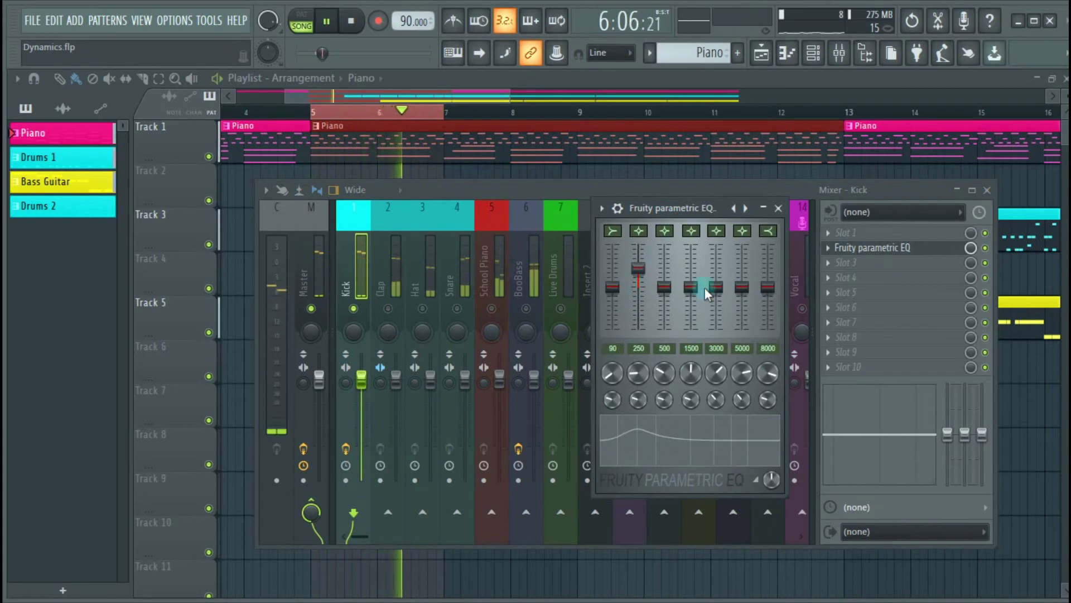
left_click_drag(742, 287, 716, 277)
left_click_drag(613, 287, 614, 293)
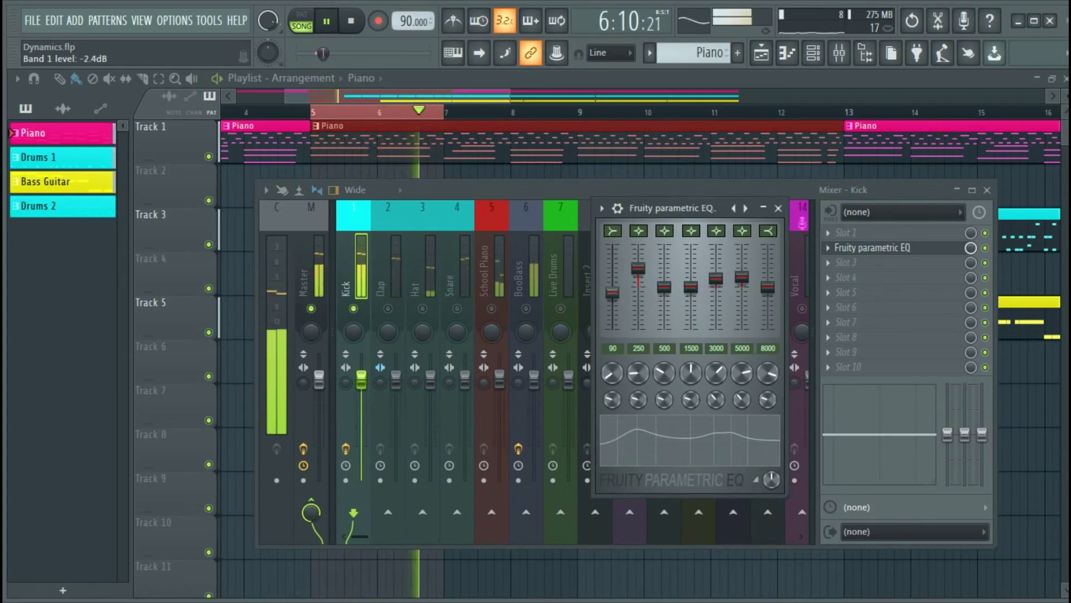
Close the Kick's Fruity Parametric EQ, unsolo the Kick track and play the looped section in the full mix
left_click(764, 209)
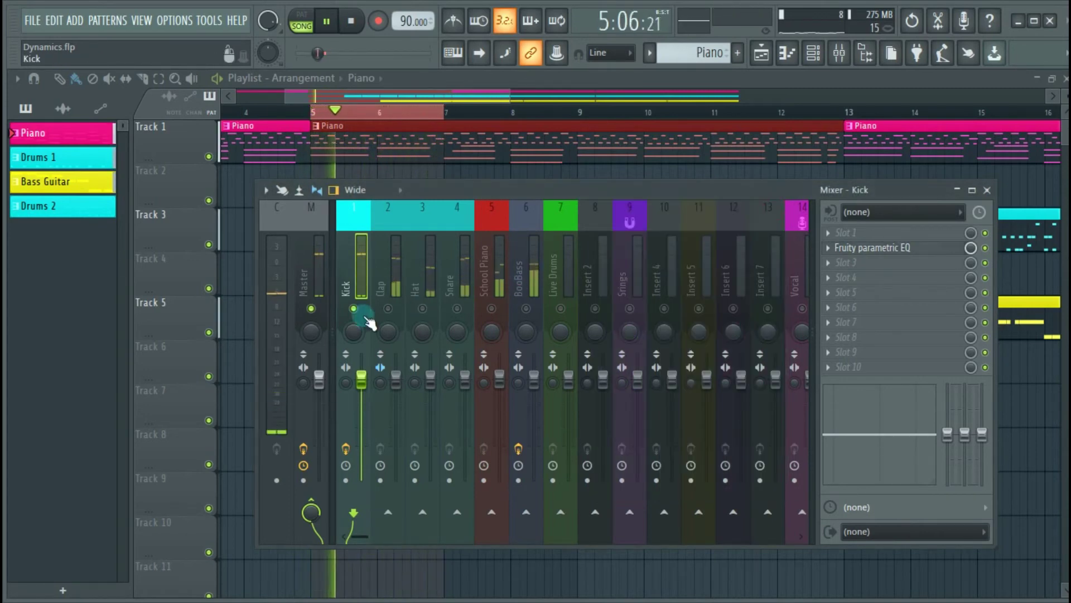
right_click(353, 308)
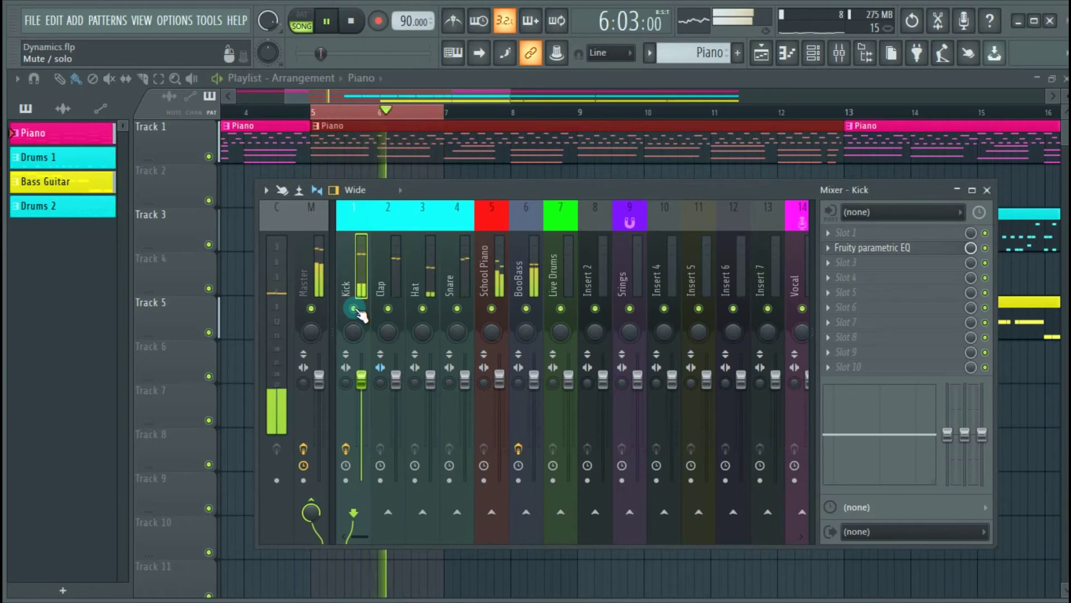
key("space")
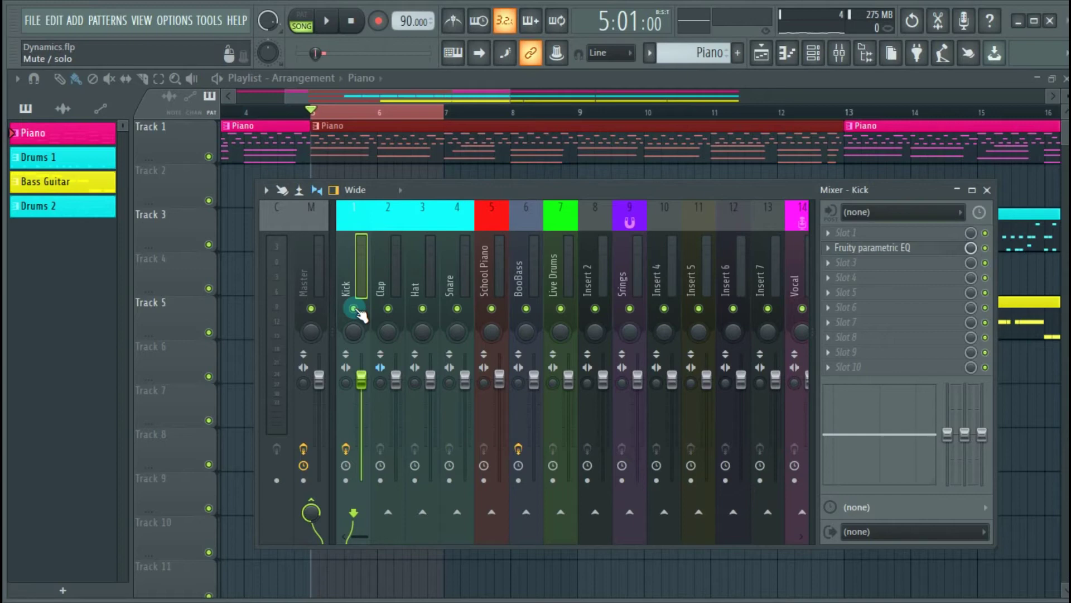
key("space")
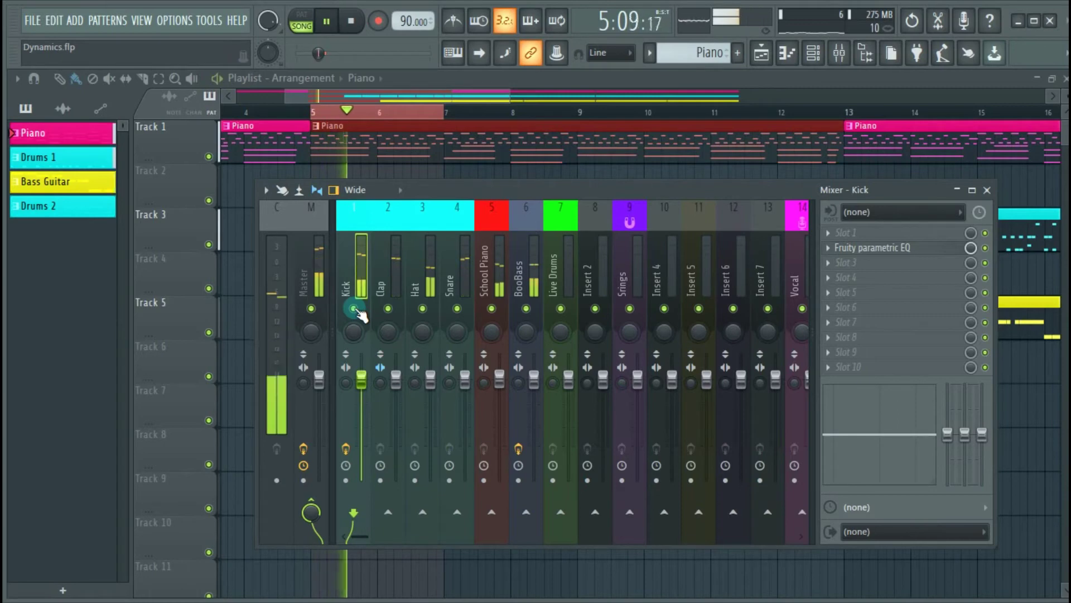
key("space")
In the Kick's Fruity Parametric EQ, raise the 90, 1500, 3000 (about 5.2 dB) and 5000 Hz bands, play the loop, and close the EQ
left_click(887, 250)
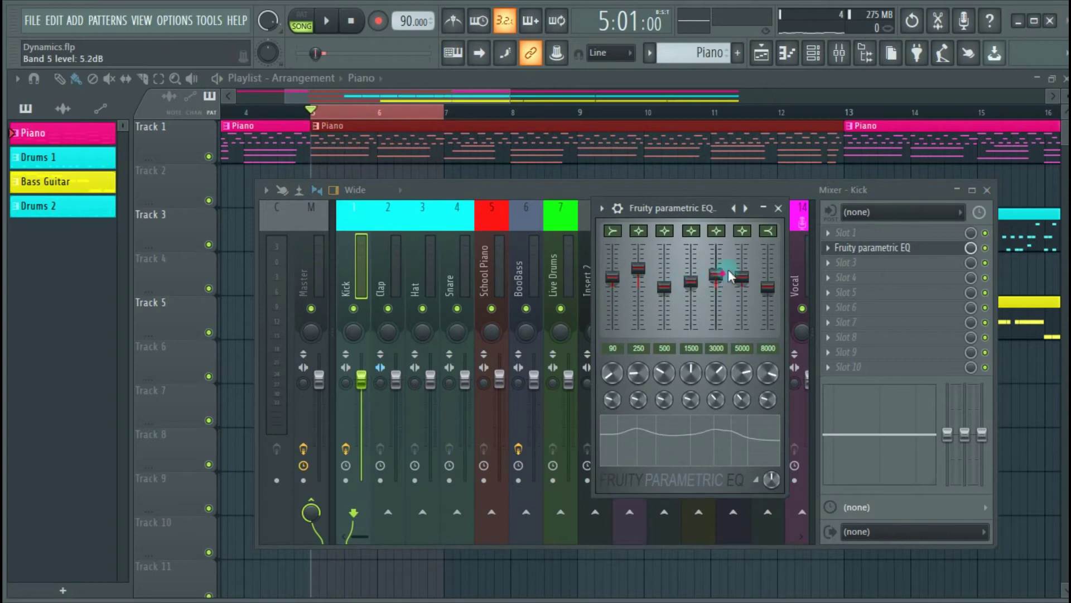
key("space")
key("space")
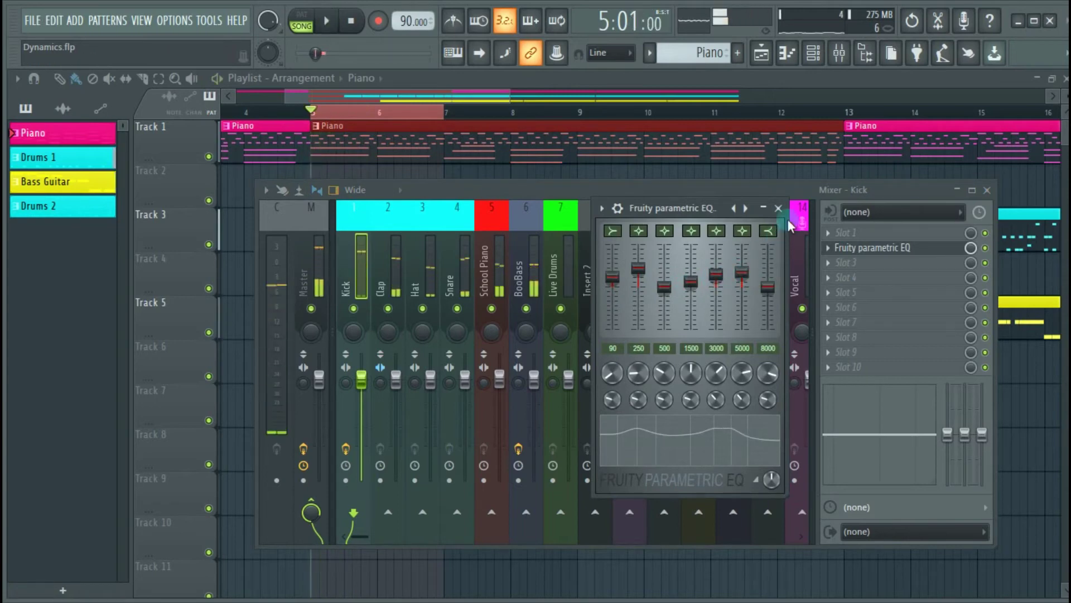
left_click(779, 208)
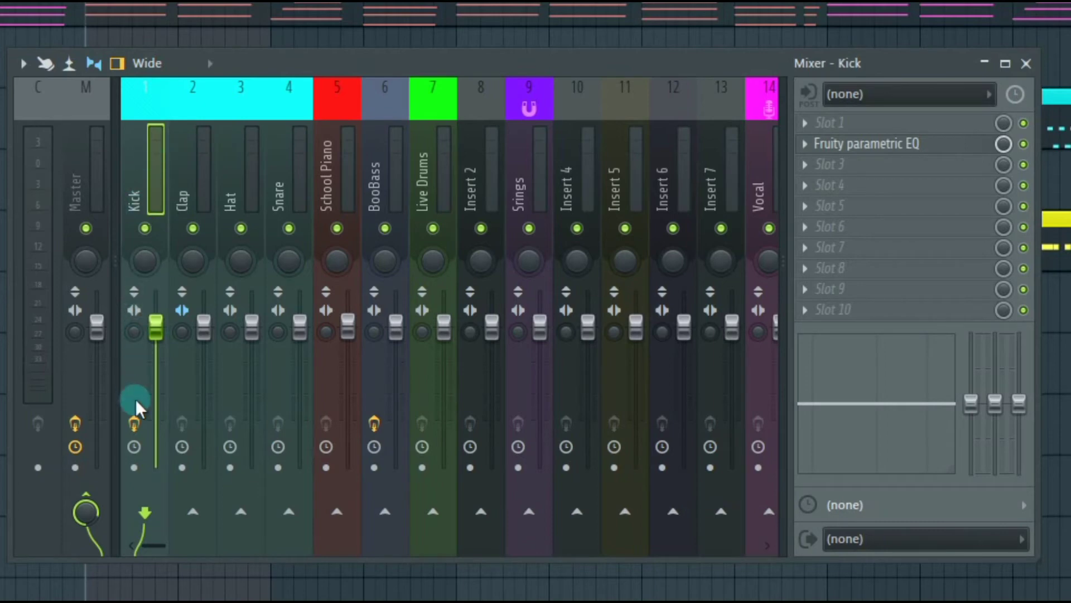
Check the effects switches on the Kick and BooBass tracks and look at BooBass's effect in slot 3
left_click(134, 423)
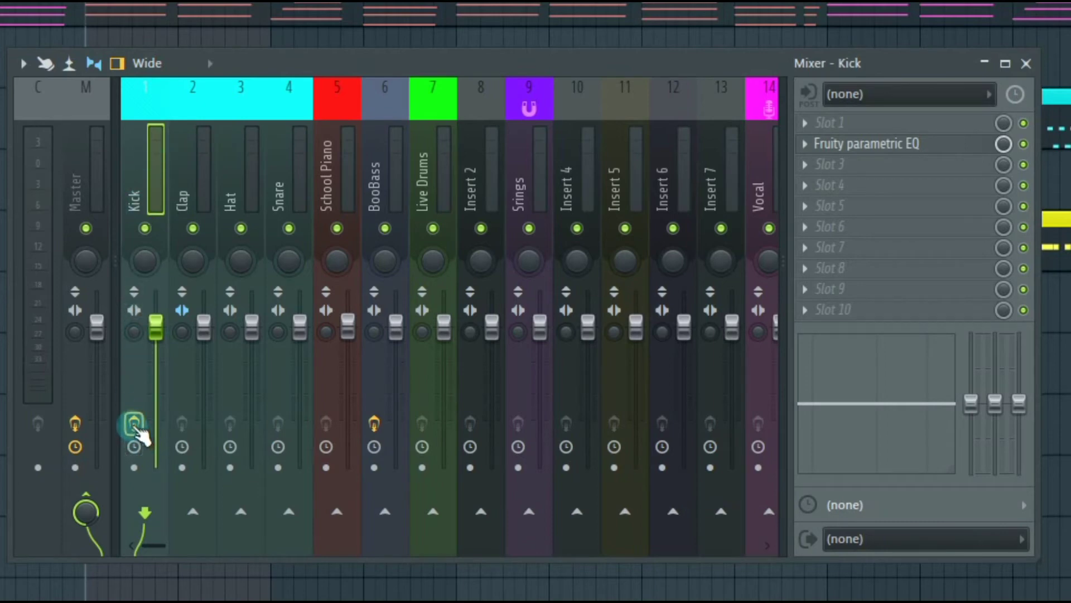
left_click(374, 424)
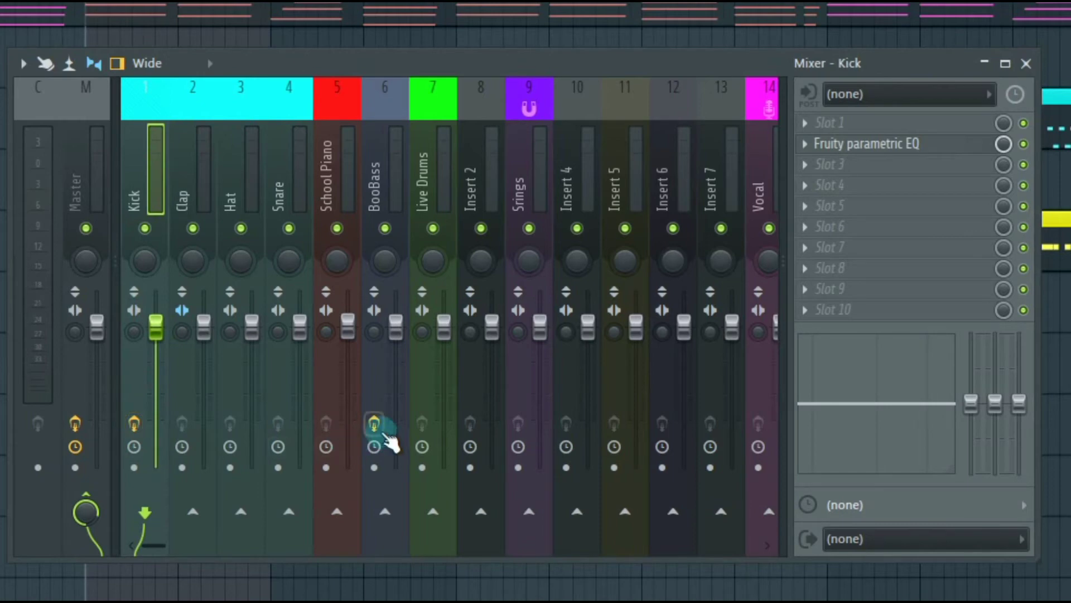
left_click(378, 192)
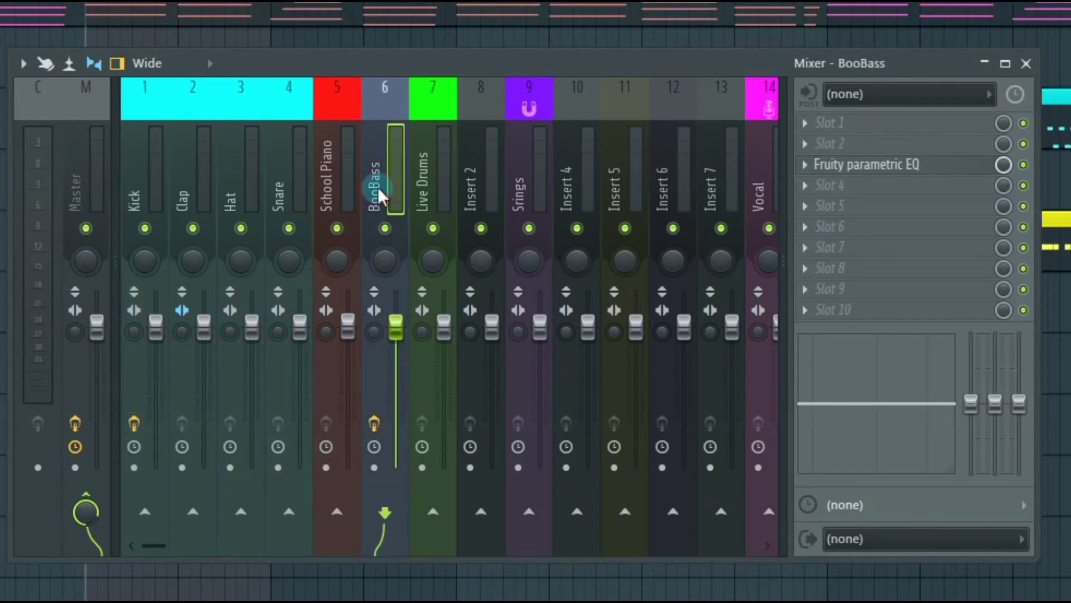
left_click(836, 165)
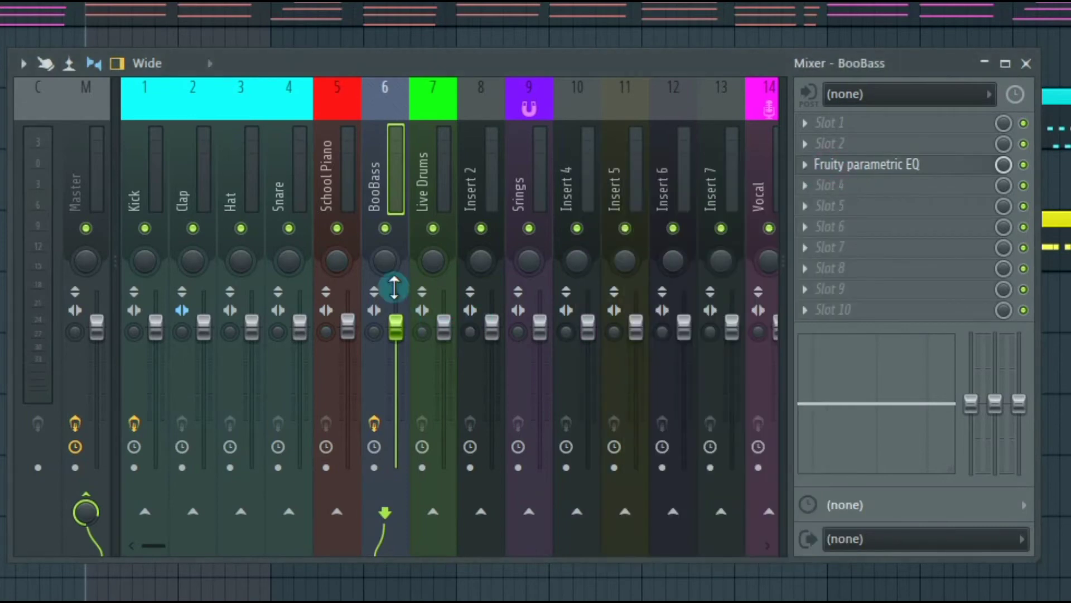
Select the Kick track and play the loop while toggling all of the track's effects to compare the sound
left_click(141, 173)
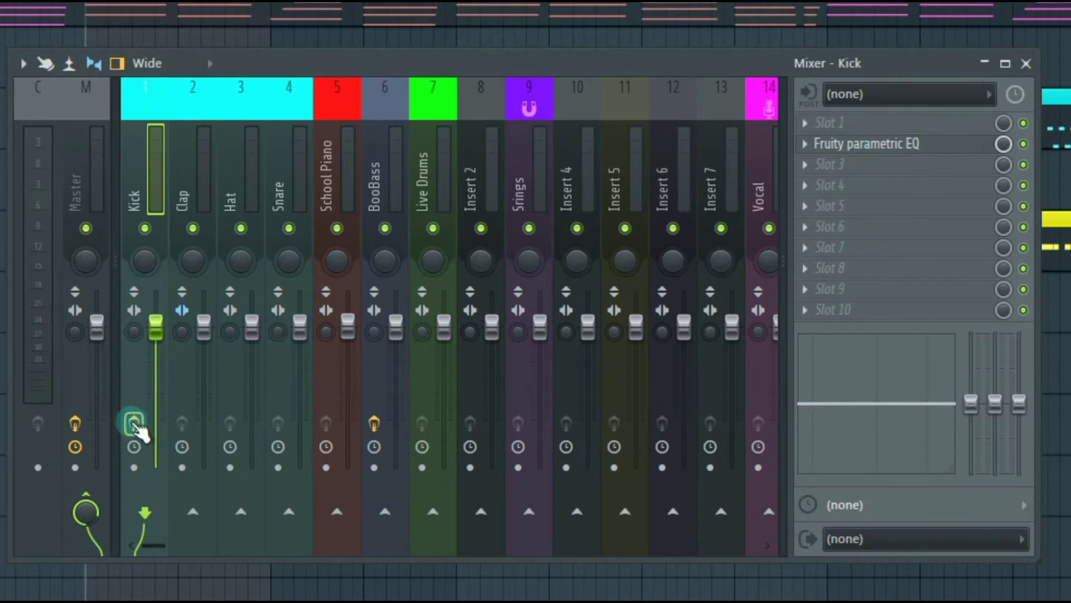
key("space")
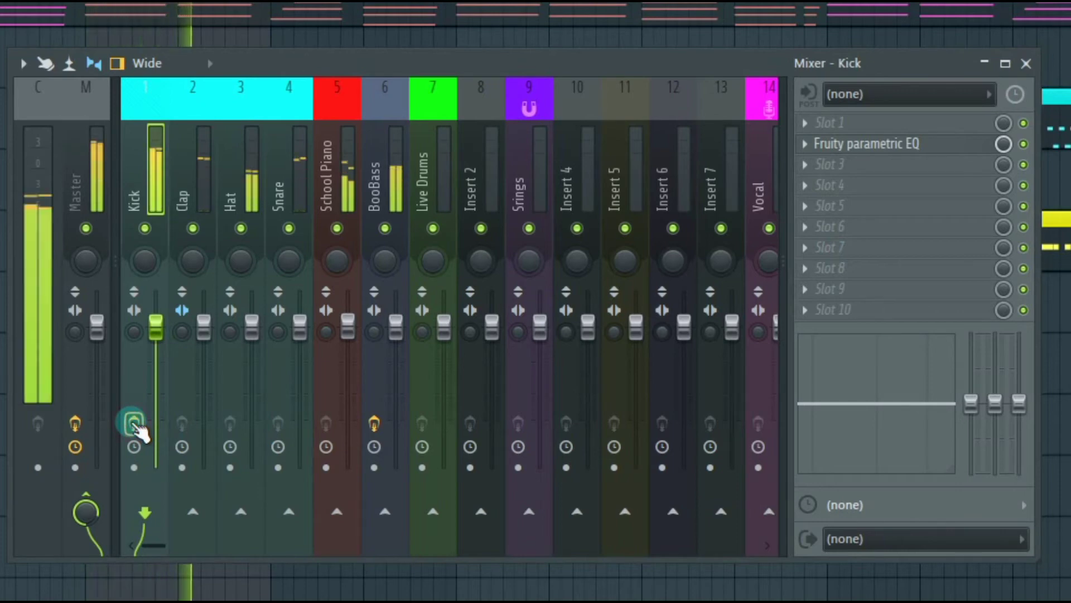
key("space")
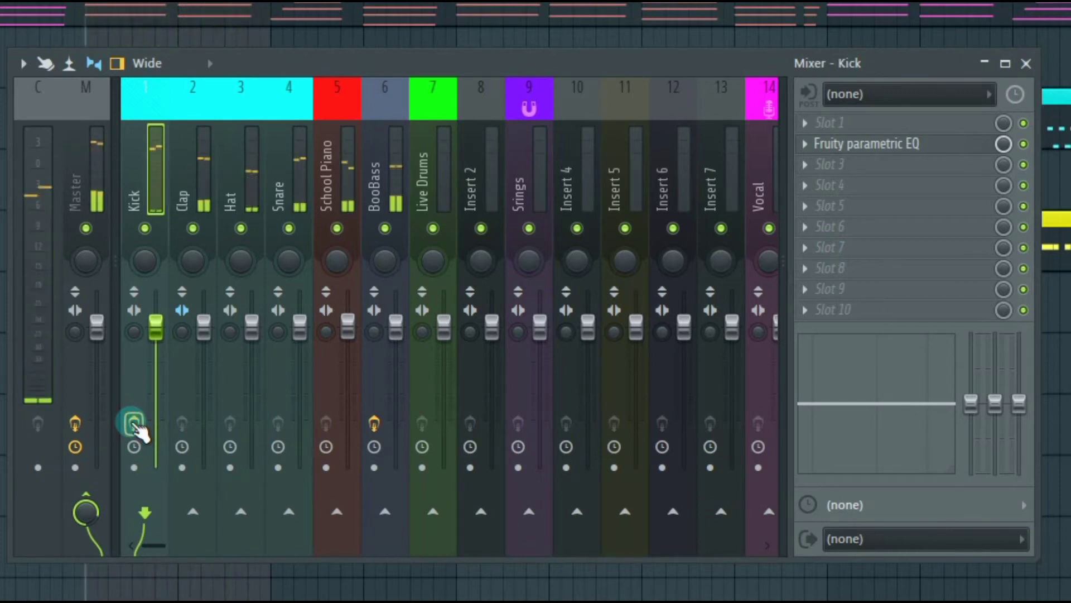
key("space")
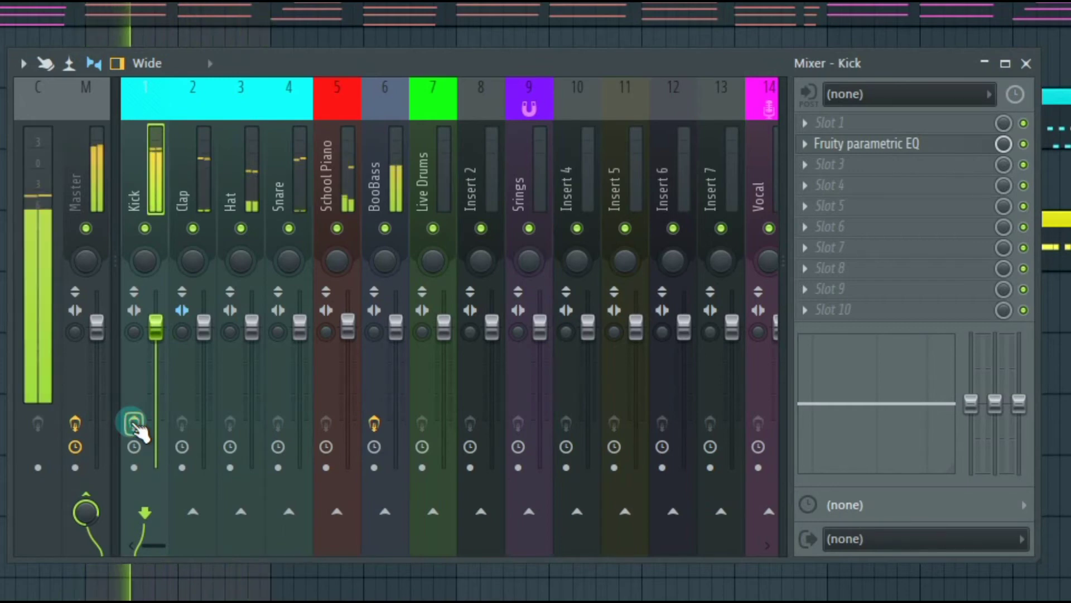
left_click(134, 423)
key("space")
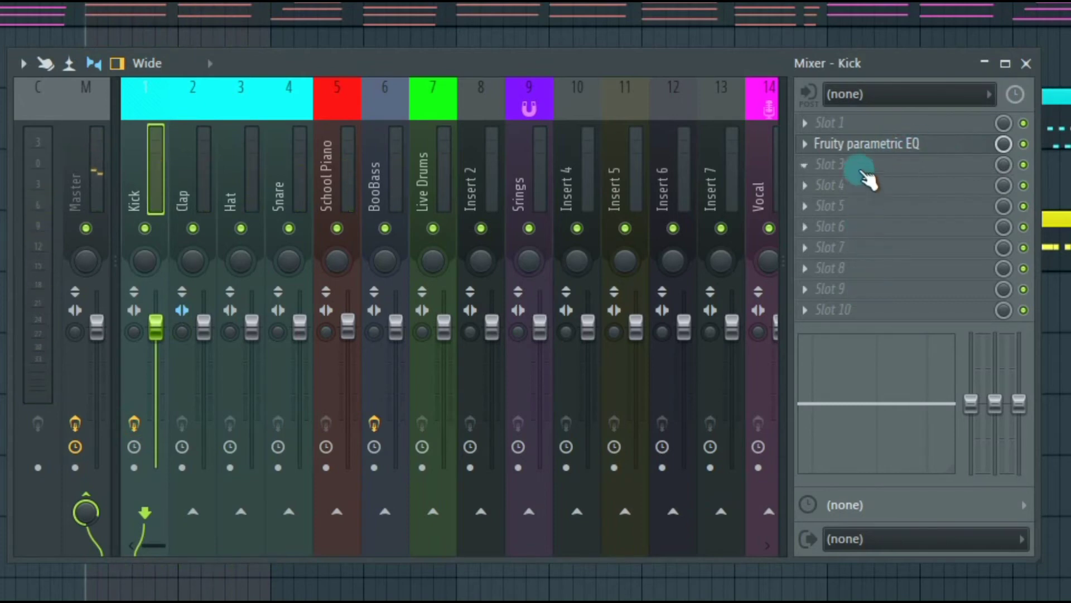
Toggle only the Kick's Fruity Parametric EQ slot and play the loop to compare the sound
left_click(1024, 144)
key("space")
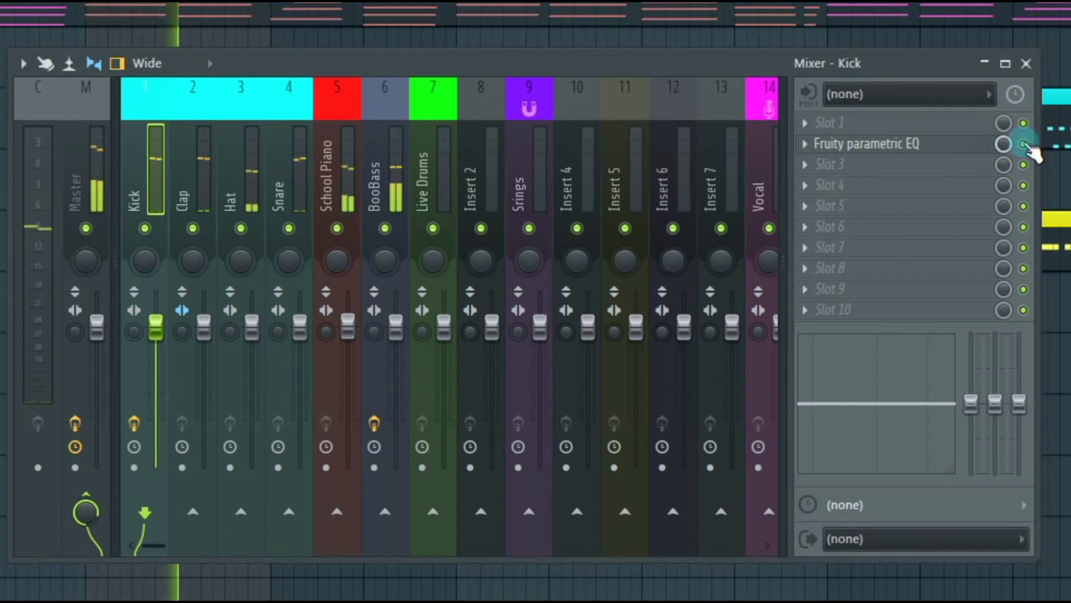
key("space")
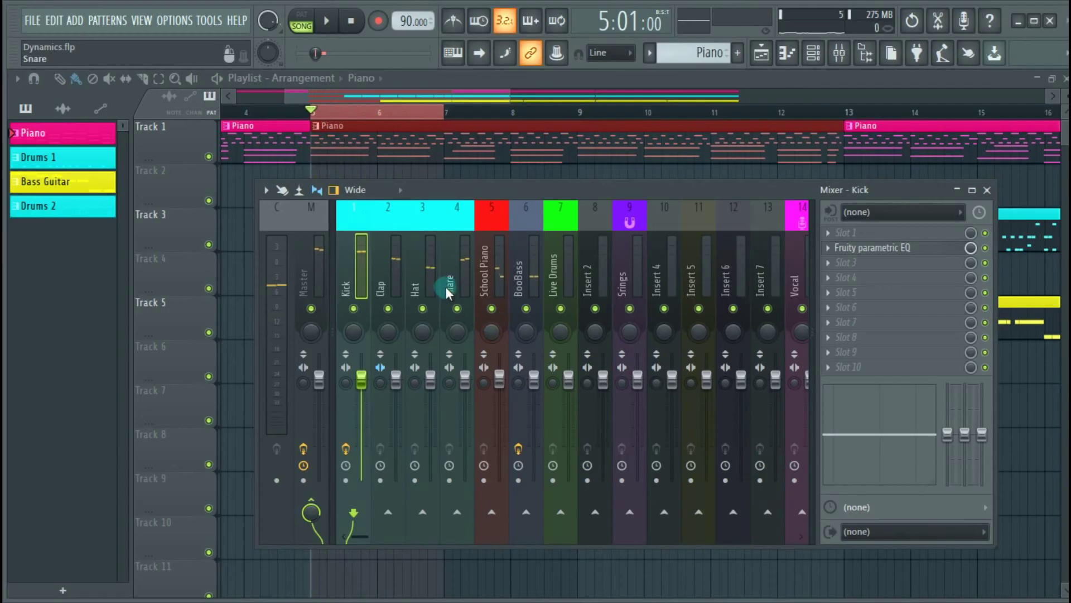
Load Fruity Reeverb 2 into effect slot 3 of the Snare track
left_click(450, 284)
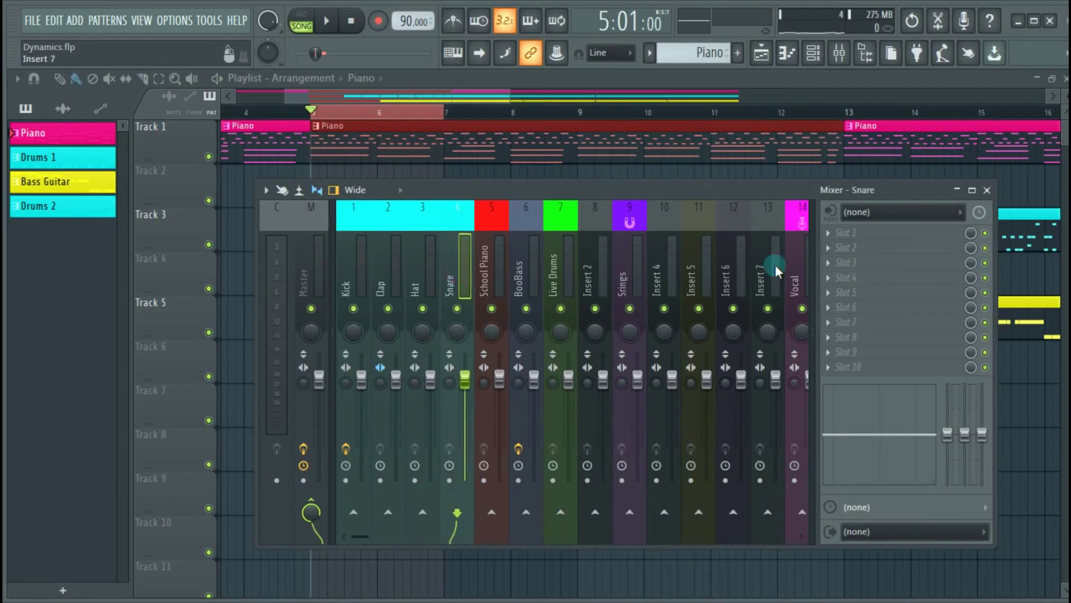
left_click(880, 263)
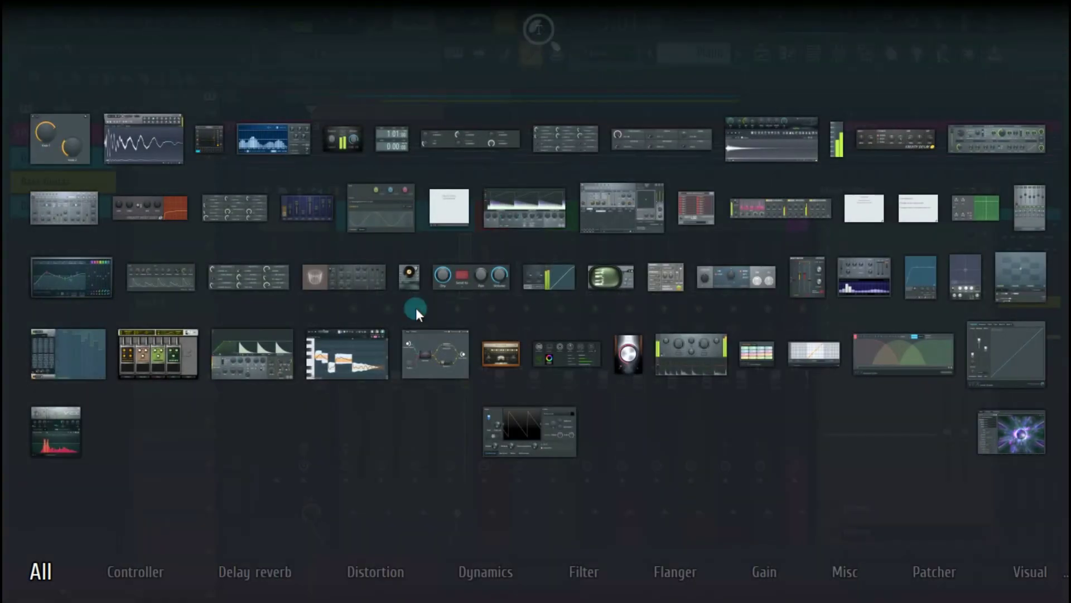
left_click(338, 280)
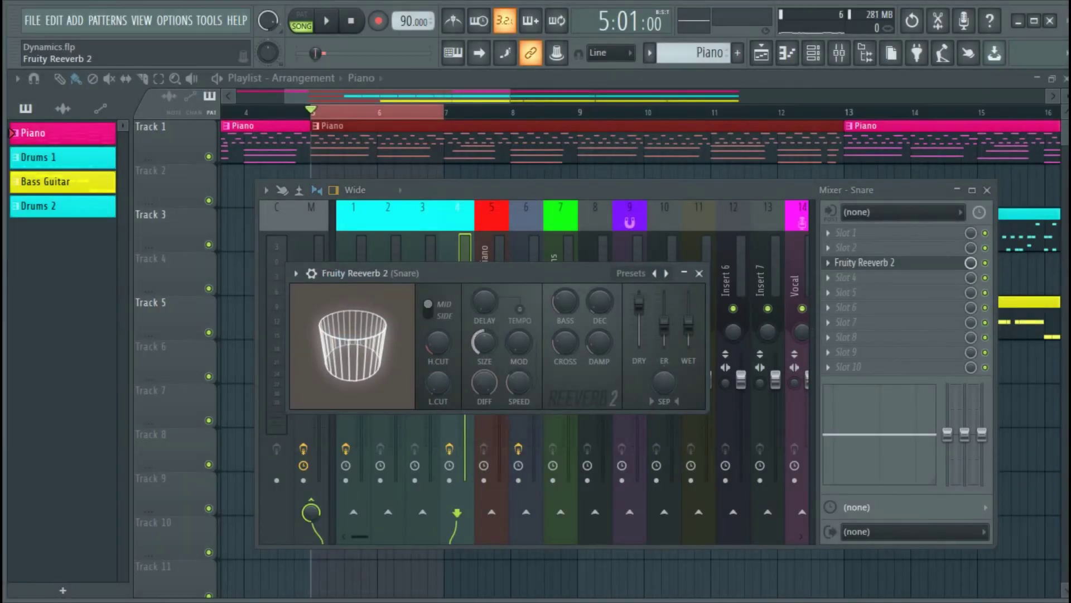
Increase the Snare reverb's room size, set its wet level to 77%, and close the Fruity Reeverb 2 window
left_click_drag(484, 341, 484, 310)
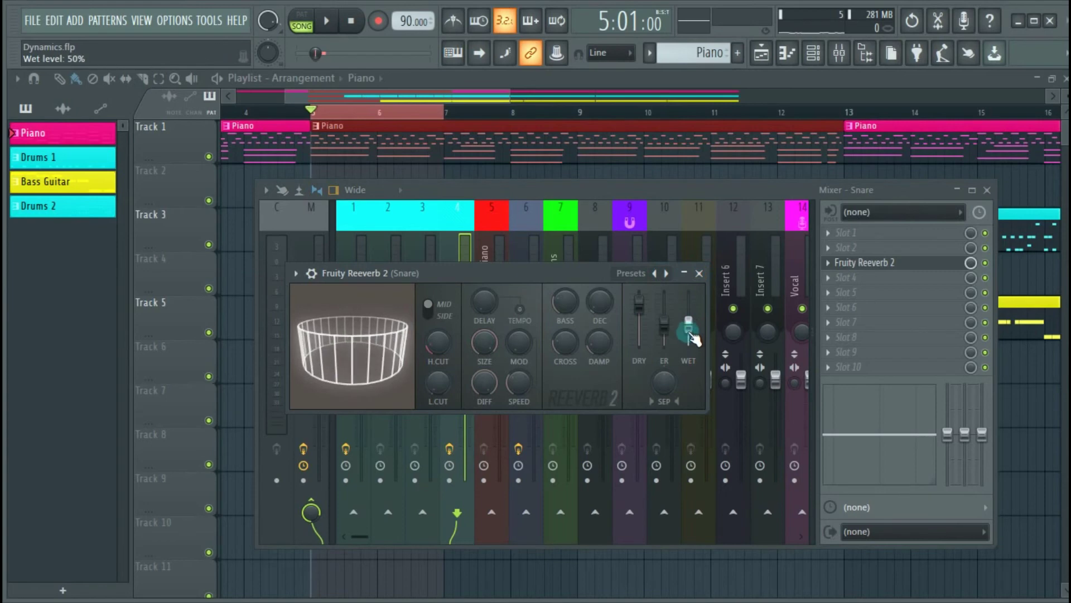
mouse_move(692, 337)
left_mouse_down()
mouse_move(691, 302)
mouse_move(691, 316)
left_mouse_up()
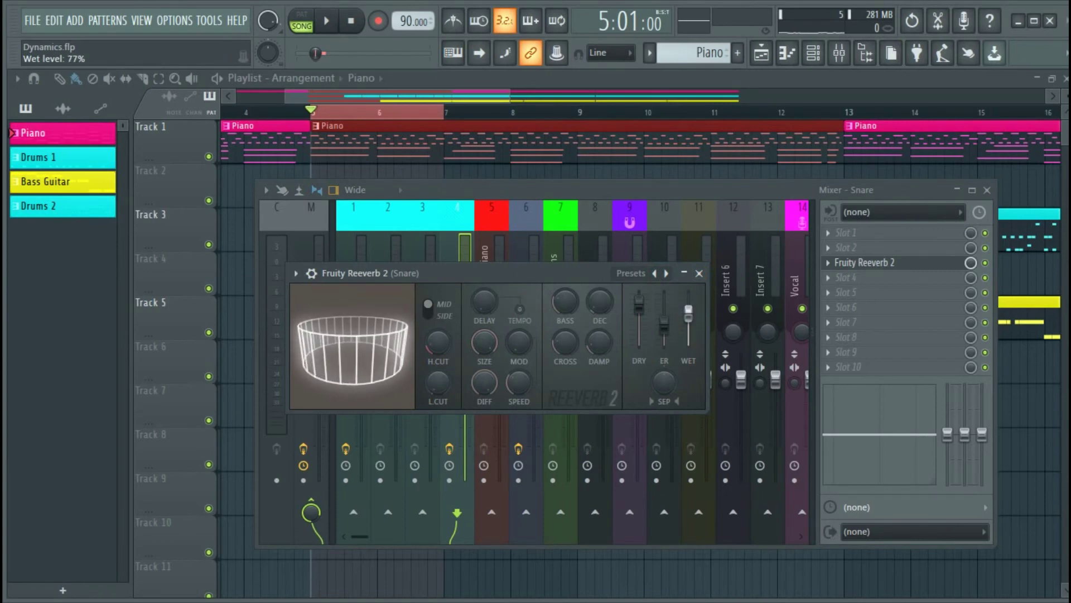
left_click(698, 274)
Play the loop with the Snare soloed, compare its reverb on and off, and unsolo it to hear the full mix
key("space")
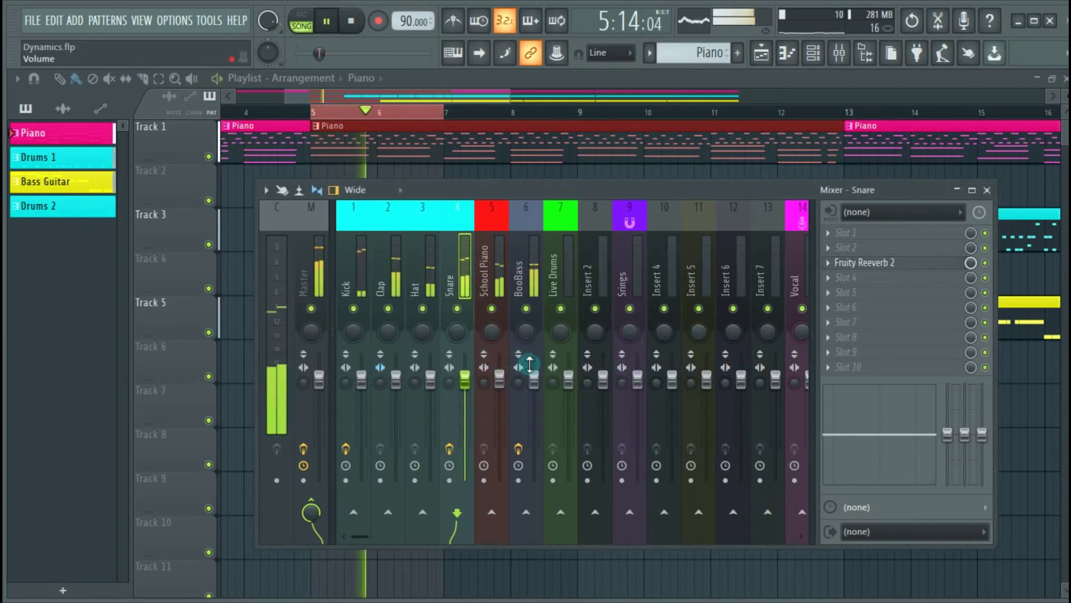
right_click(458, 309)
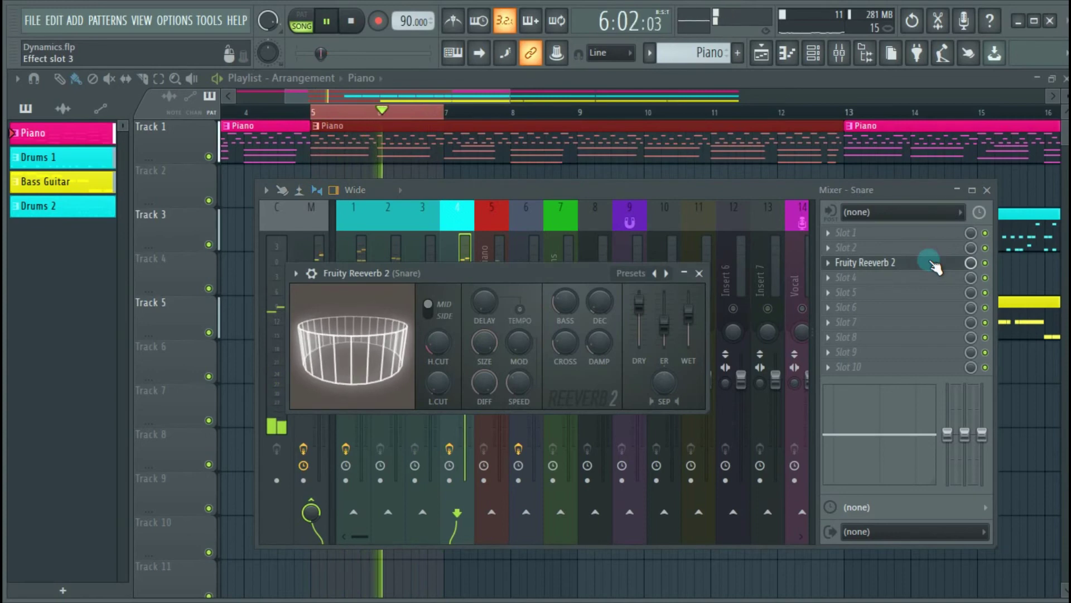
left_click(986, 263)
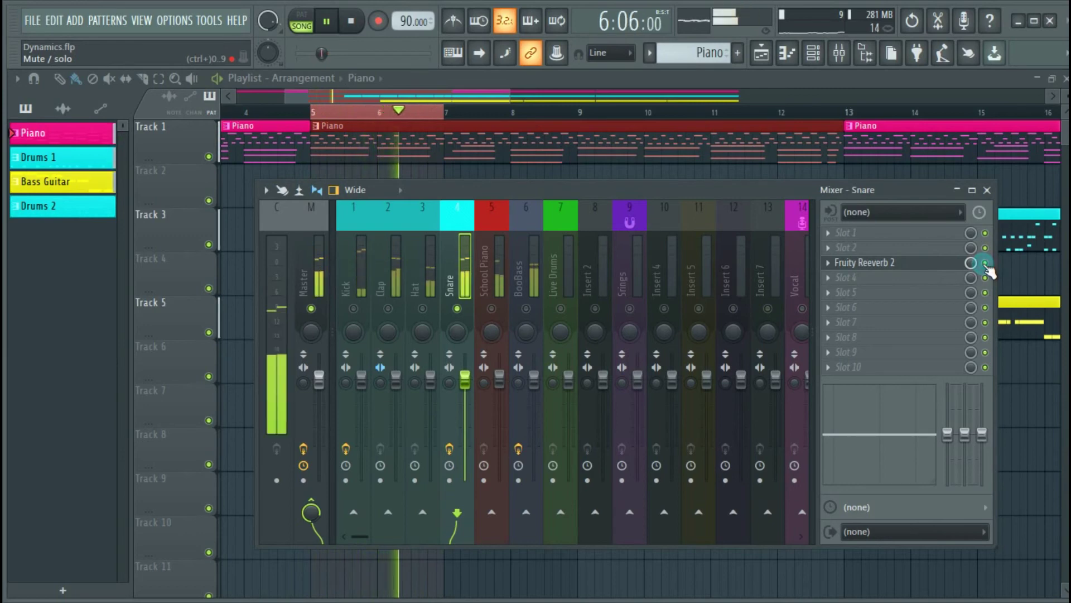
right_click(457, 309)
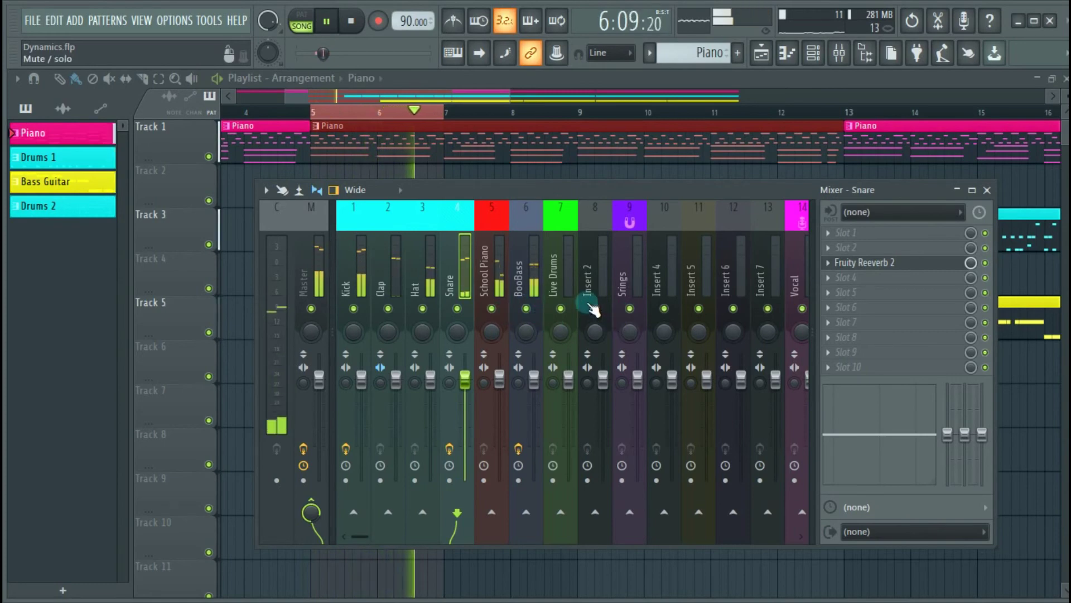
key("space")
Replace the playlist loop with bars 13 to 17, start playback and show the mixer again
left_click(589, 102)
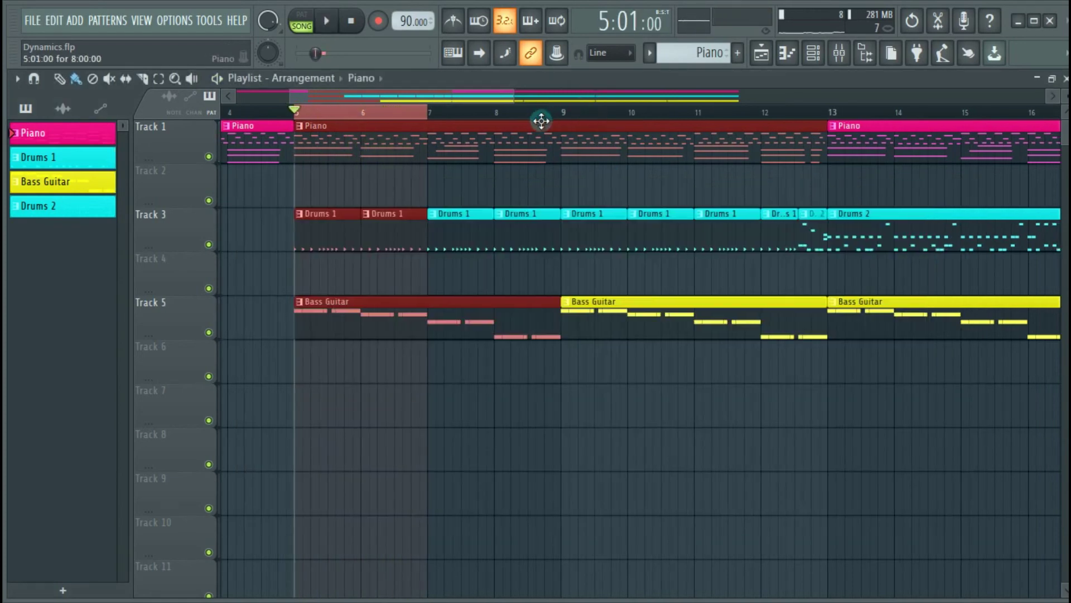
left_click_drag(468, 98, 567, 99)
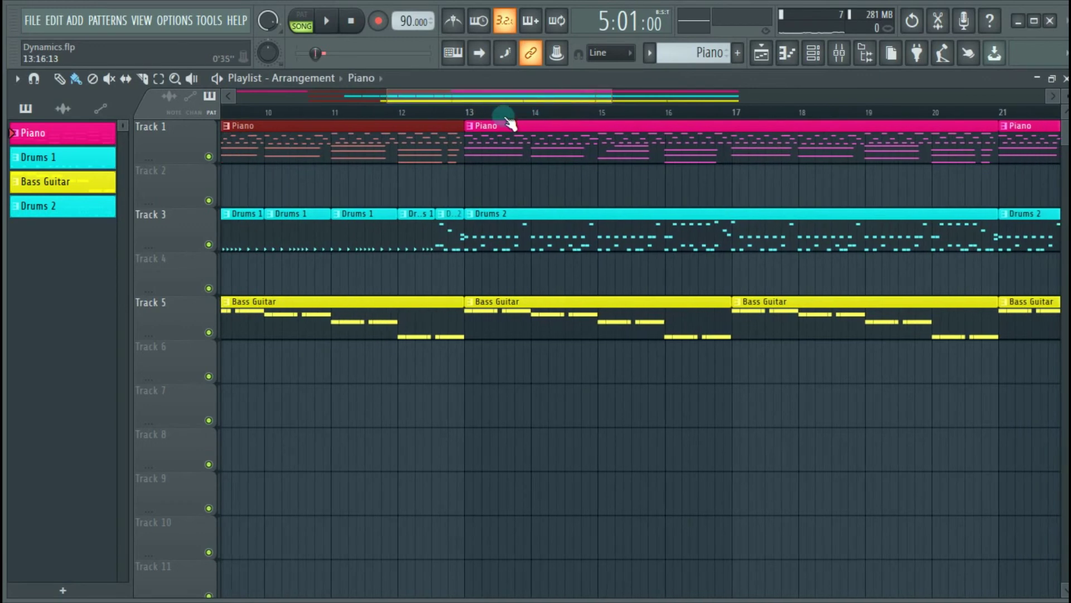
left_click(466, 116)
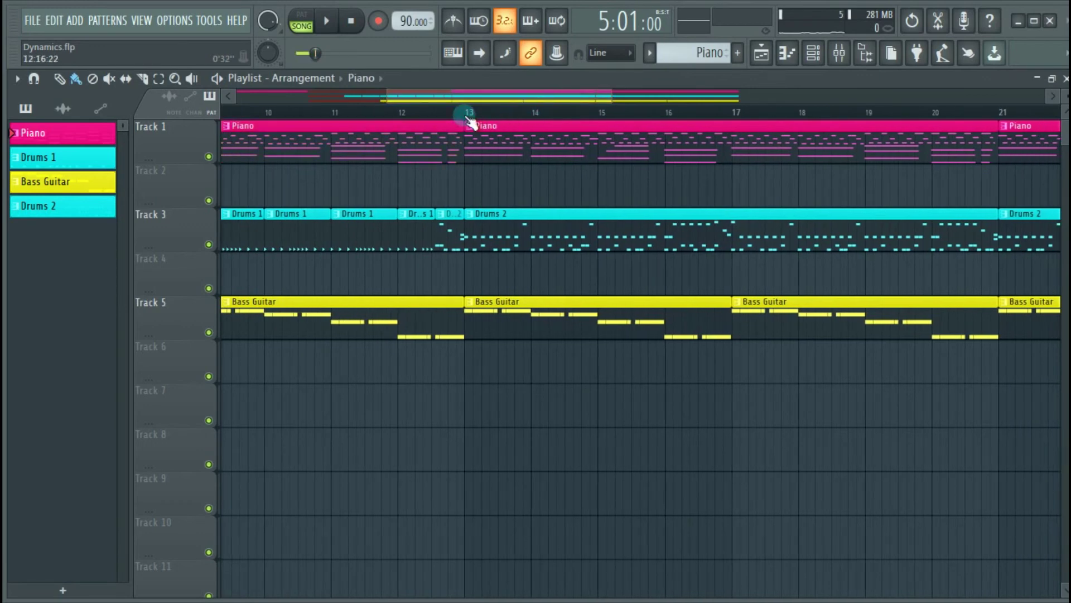
left_click_drag(471, 116, 733, 189)
key("space")
key("F9")
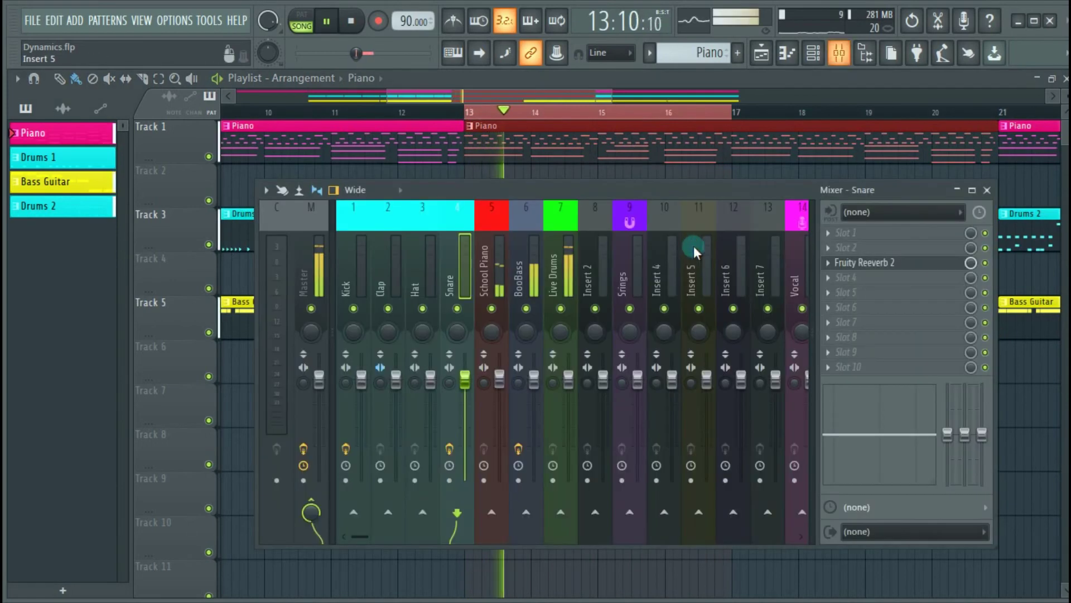
Select and solo the Live Drums track, listen to it on its own, and stop playback
left_click(569, 306)
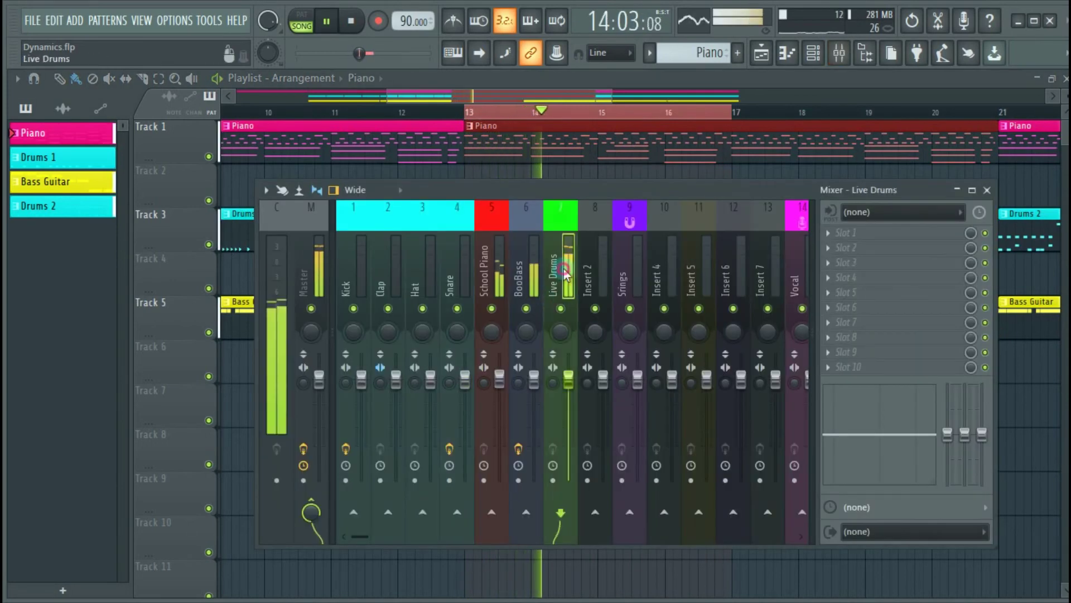
right_click(561, 308)
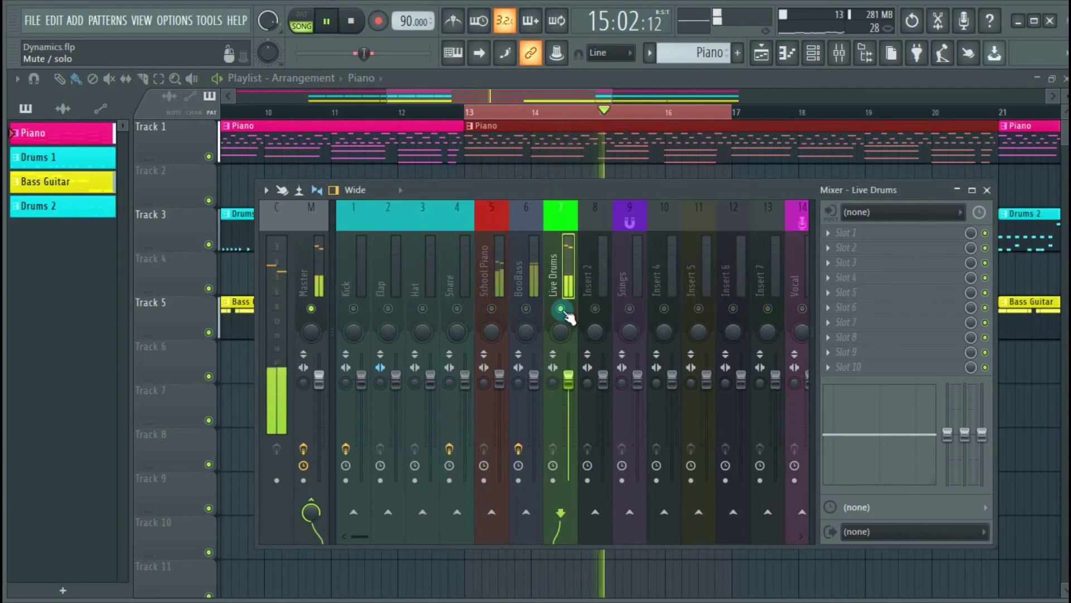
key("space")
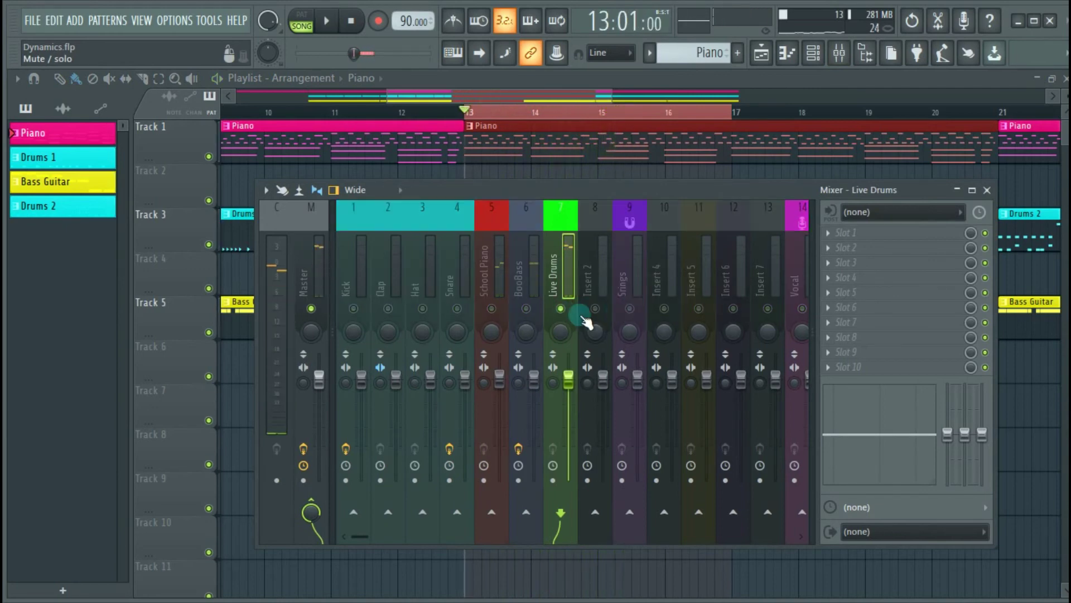
Load Soundgoodizer into slot 3 of the Live Drums track and move its window clear of the effect slots
left_click(852, 265)
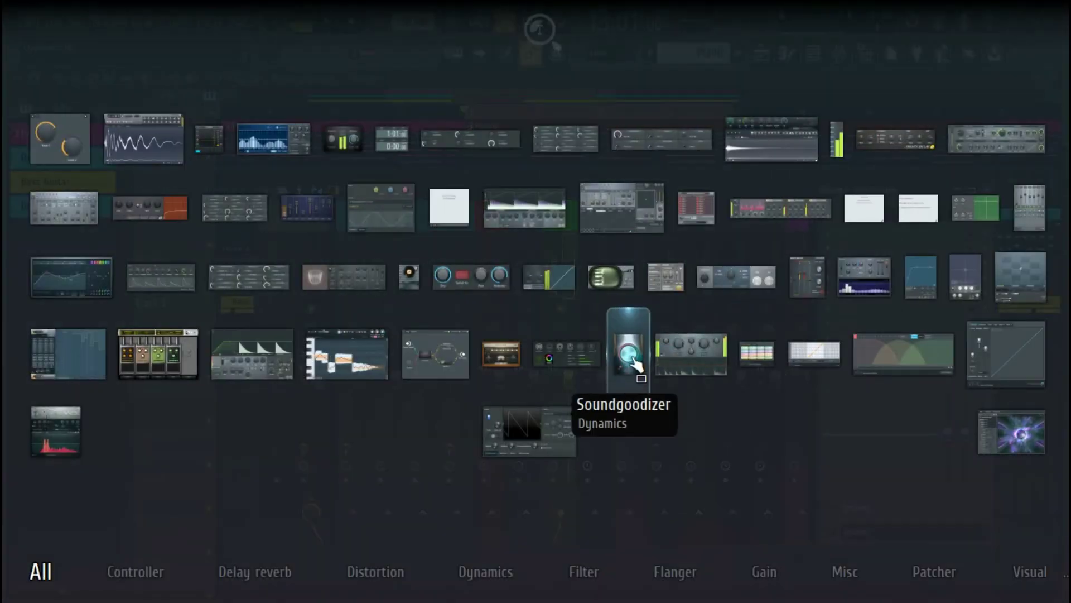
left_click(629, 351)
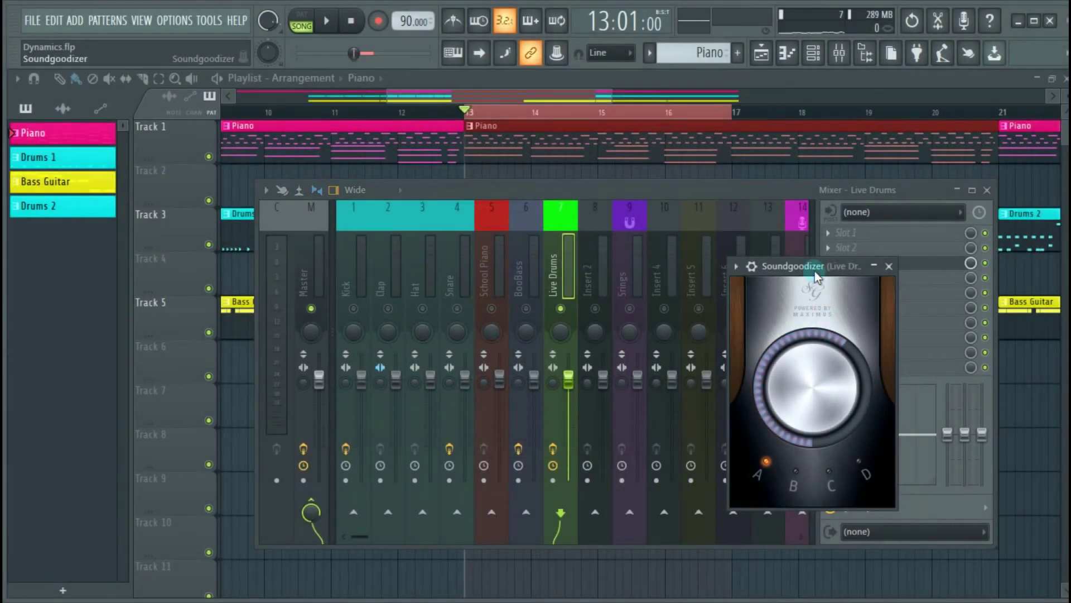
left_click_drag(815, 271, 744, 234)
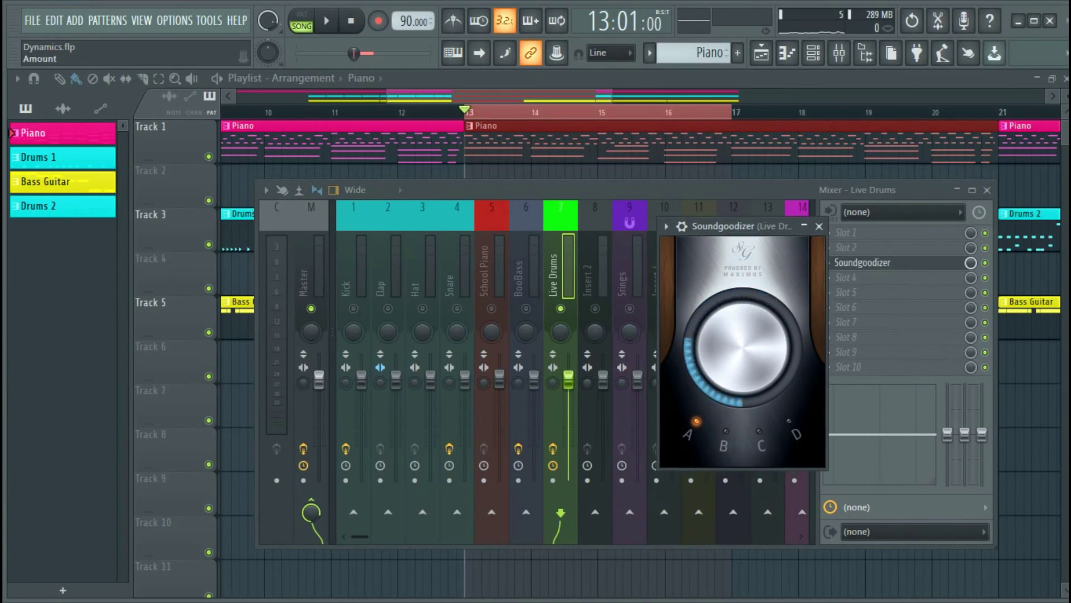
Adjust Soundgoodizer's amount while the soloed Live Drums play, stop playback and close the plugin window
key("space")
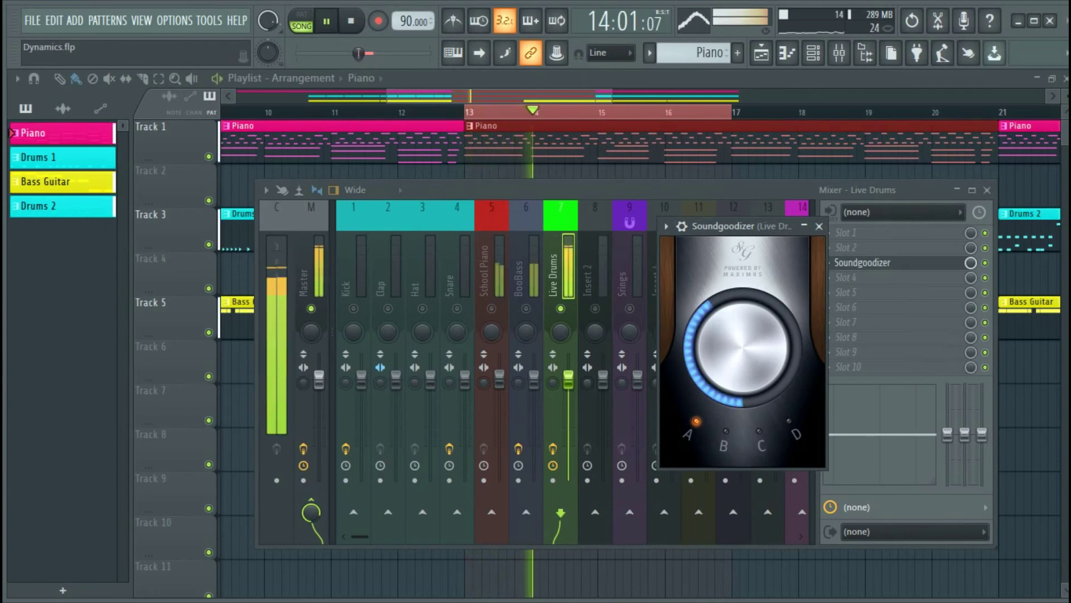
key("space")
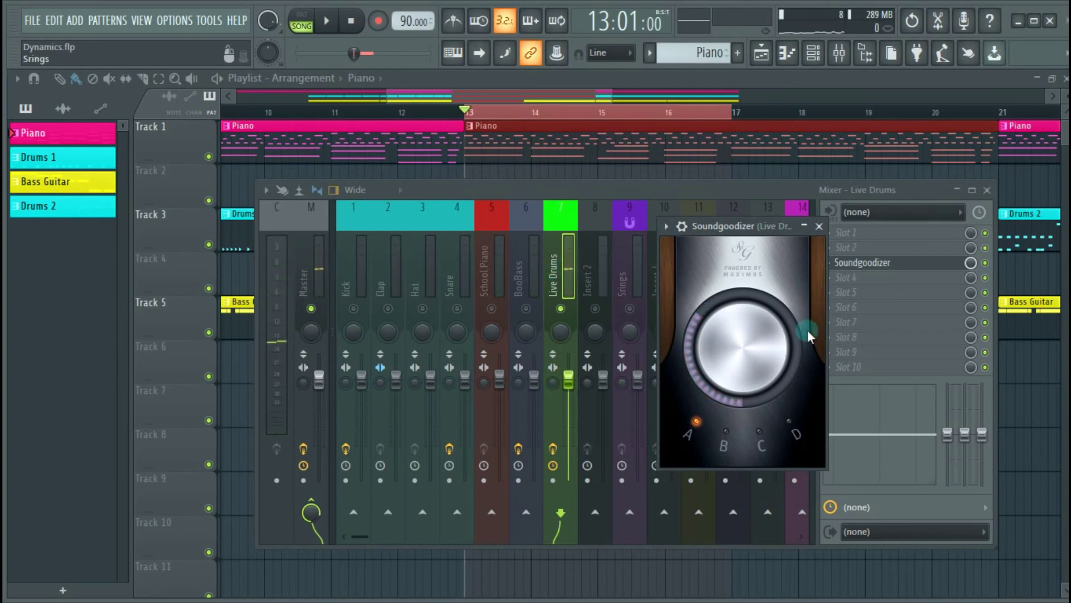
left_click(819, 226)
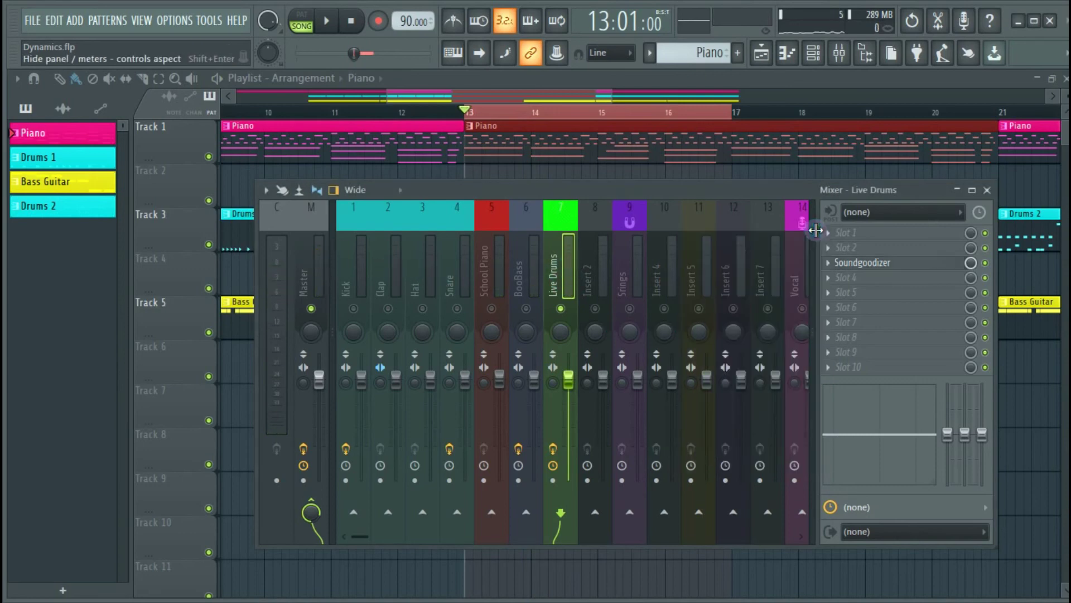
Play the soloed Live Drums with Soundgoodizer, stop playback and unsolo the track
key("space")
left_click(873, 292)
key("space")
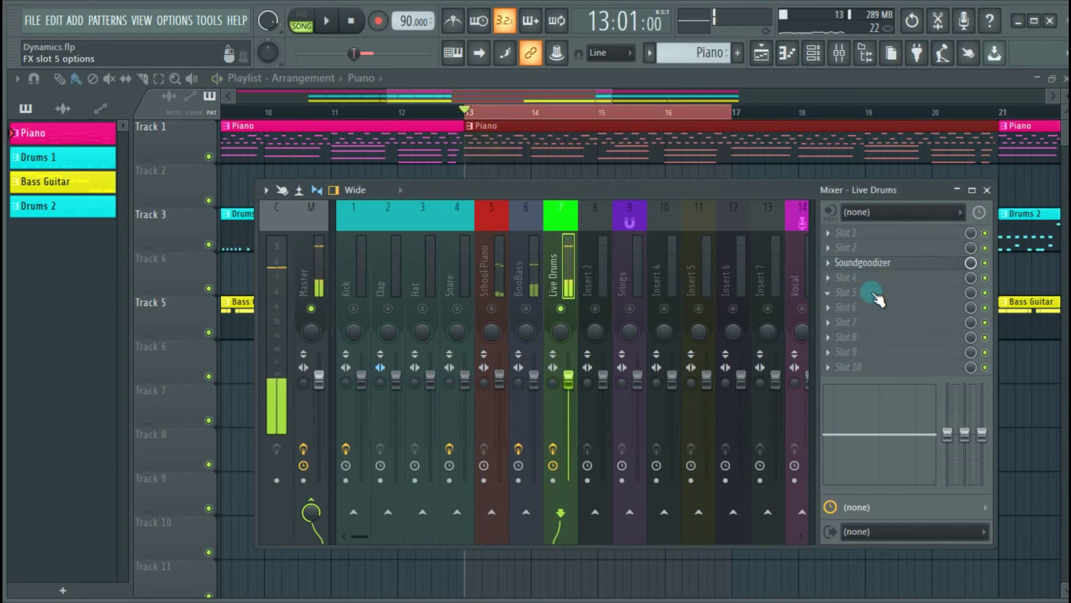
left_click(902, 278)
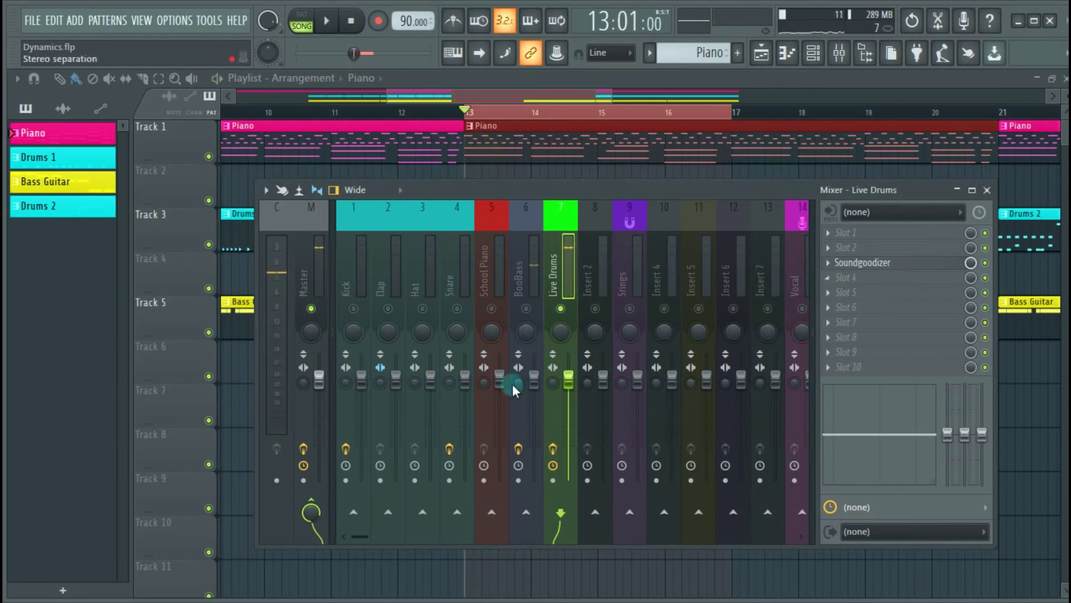
right_click(560, 309)
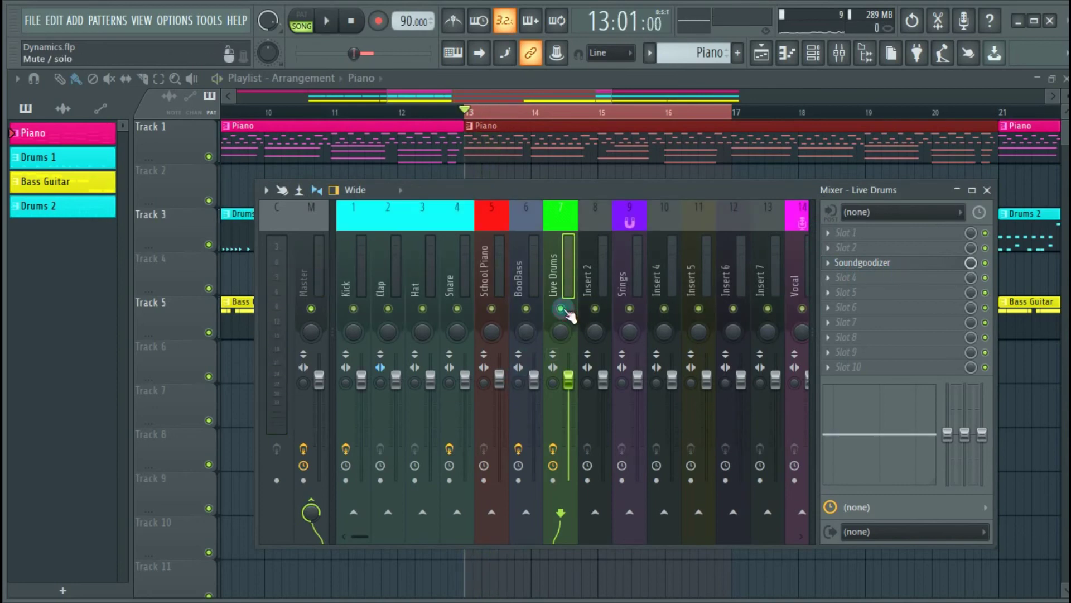
Play the full mix loop and compare the Live Drums with their effects enabled and disabled
key("space")
left_click(932, 250)
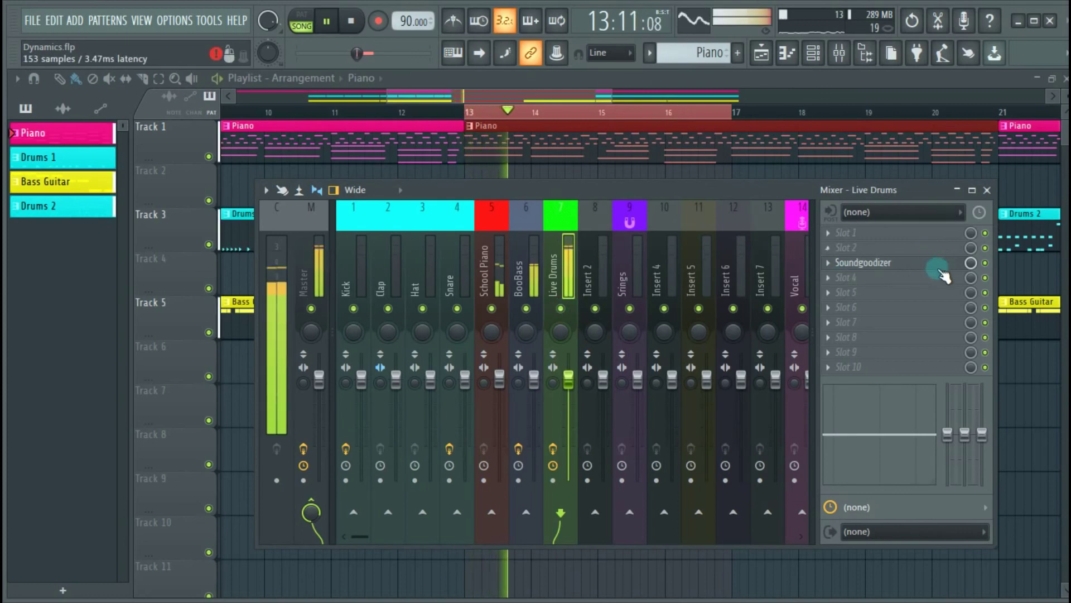
key("space")
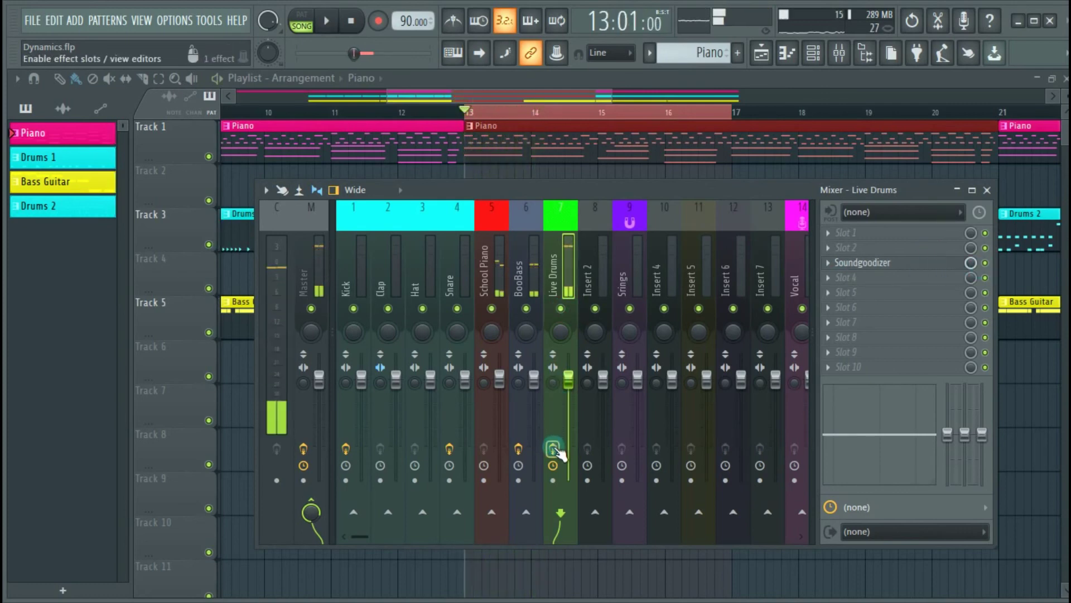
key("space")
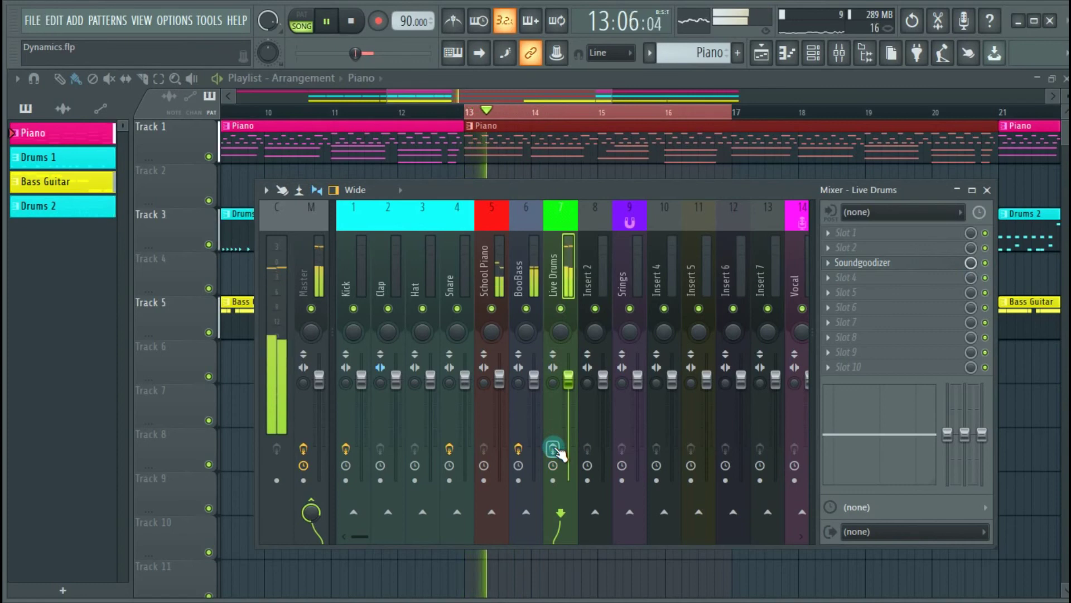
left_click(553, 448)
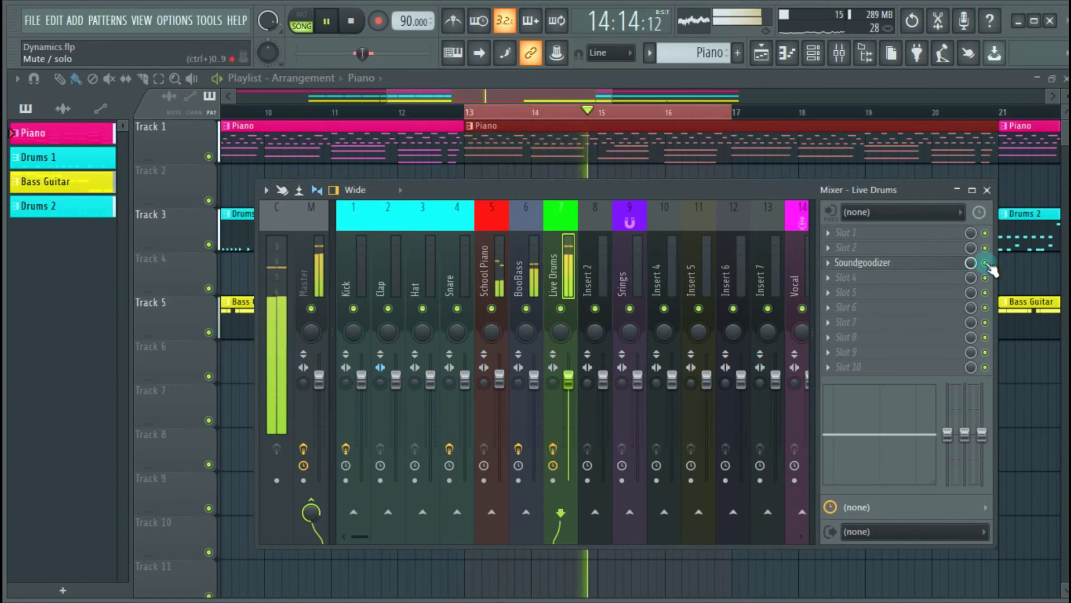
key("space")
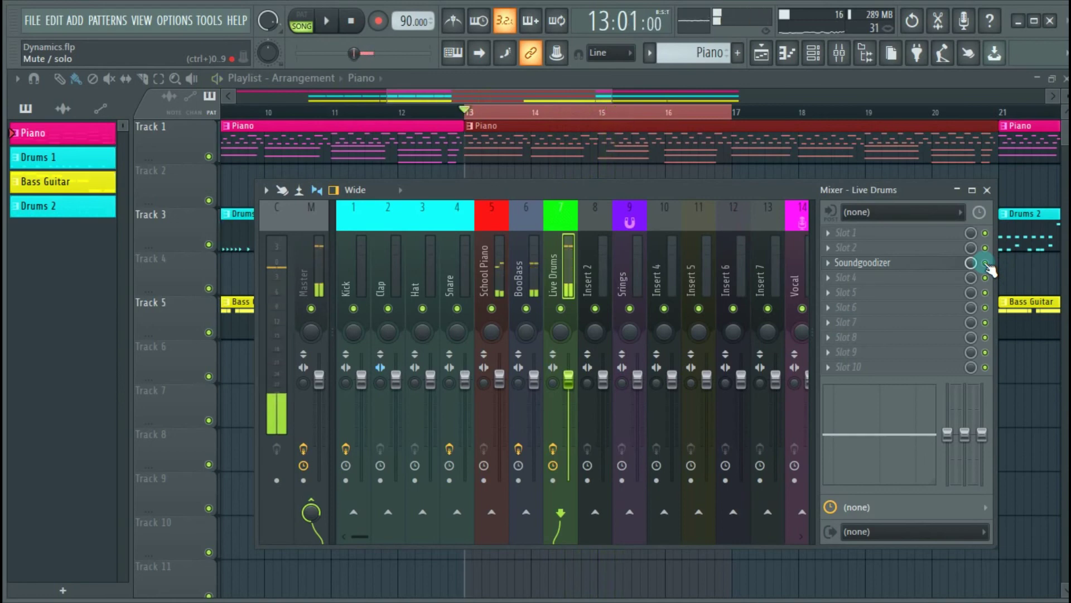
key("space")
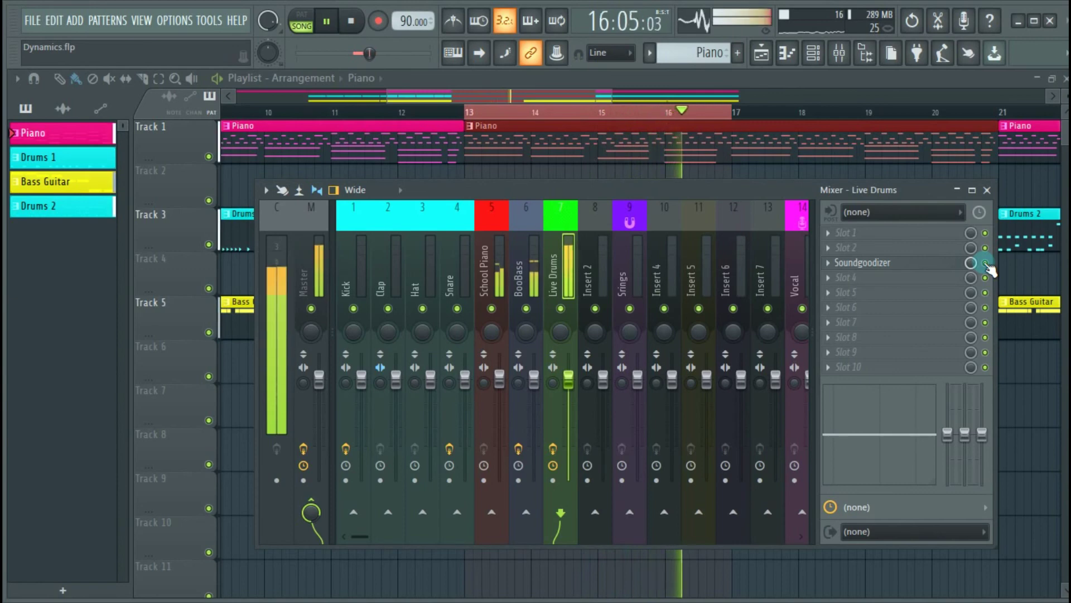
key("space")
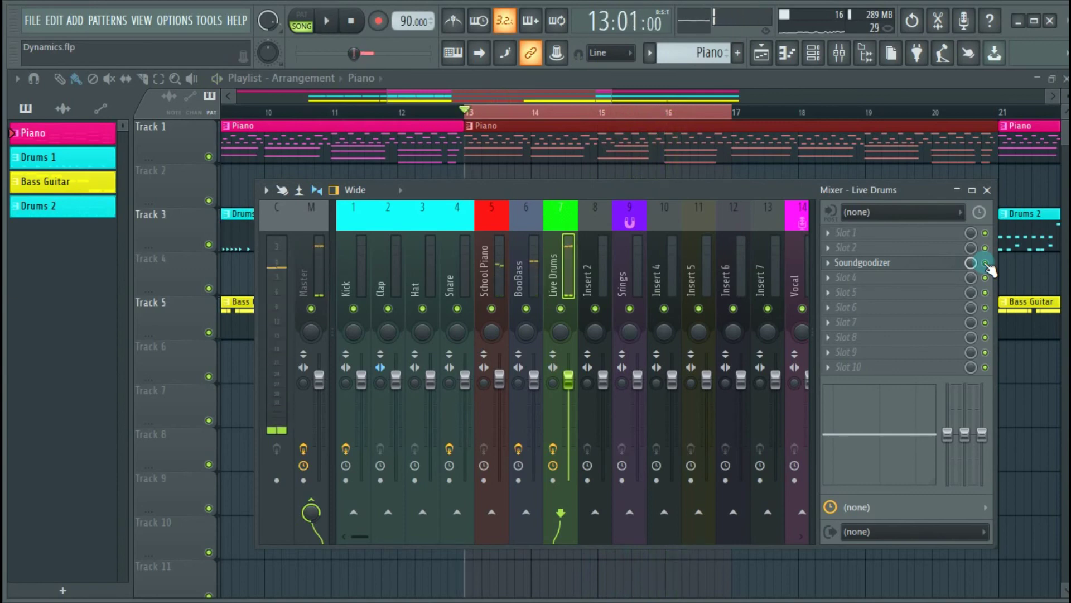
Add Fruity parametric EQ to slot 3 of the Clap track, cut 1500 Hz, boost 3000 Hz and close its window
left_click(390, 259)
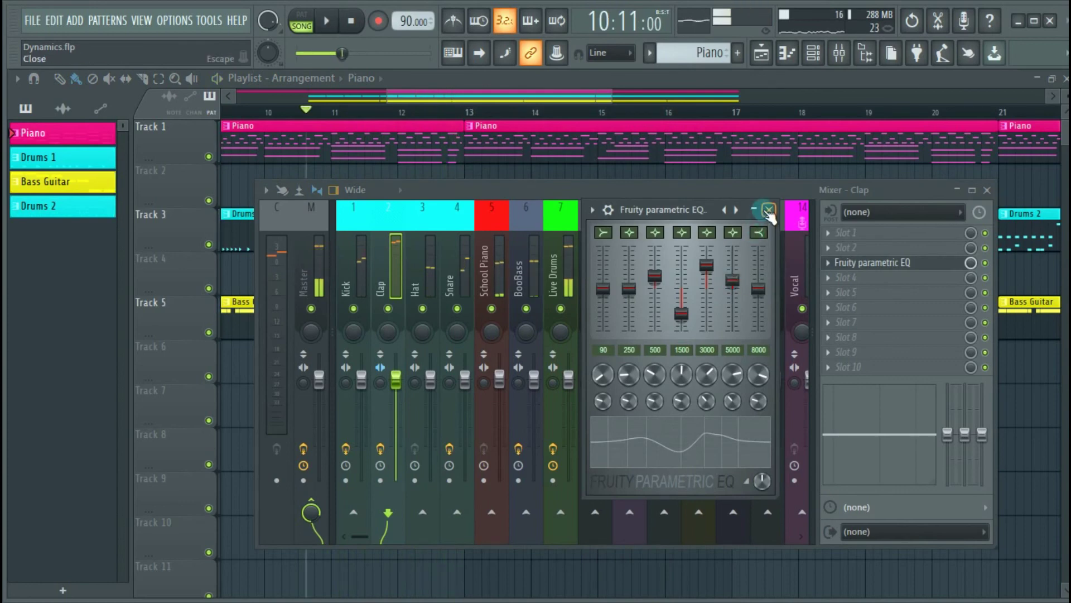
left_click(769, 210)
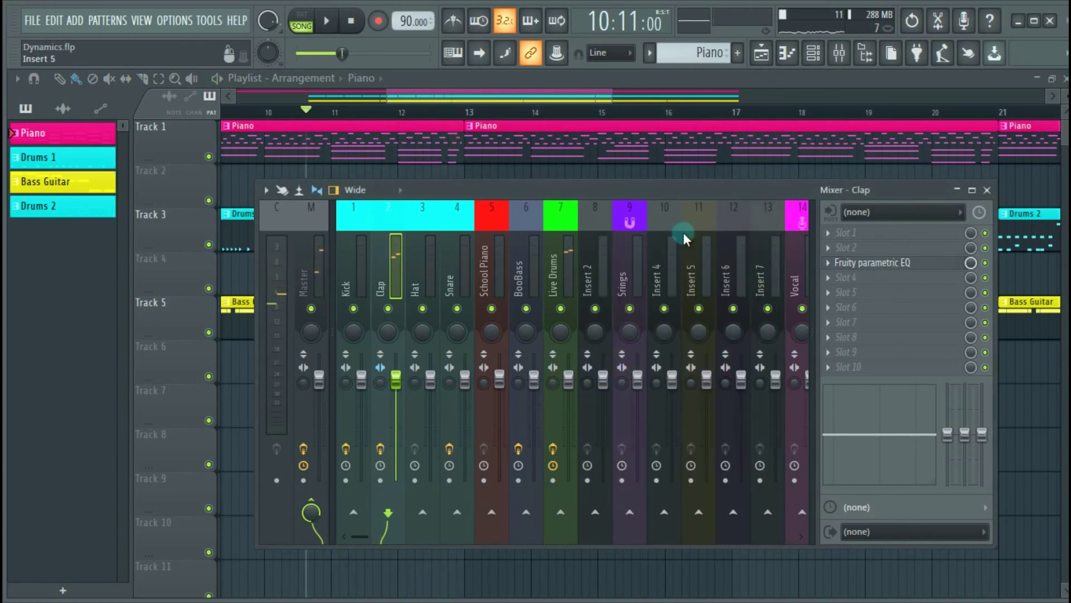
Select the Live Drums track, look over the remaining mixer tracks and close the mixer
left_click(567, 259)
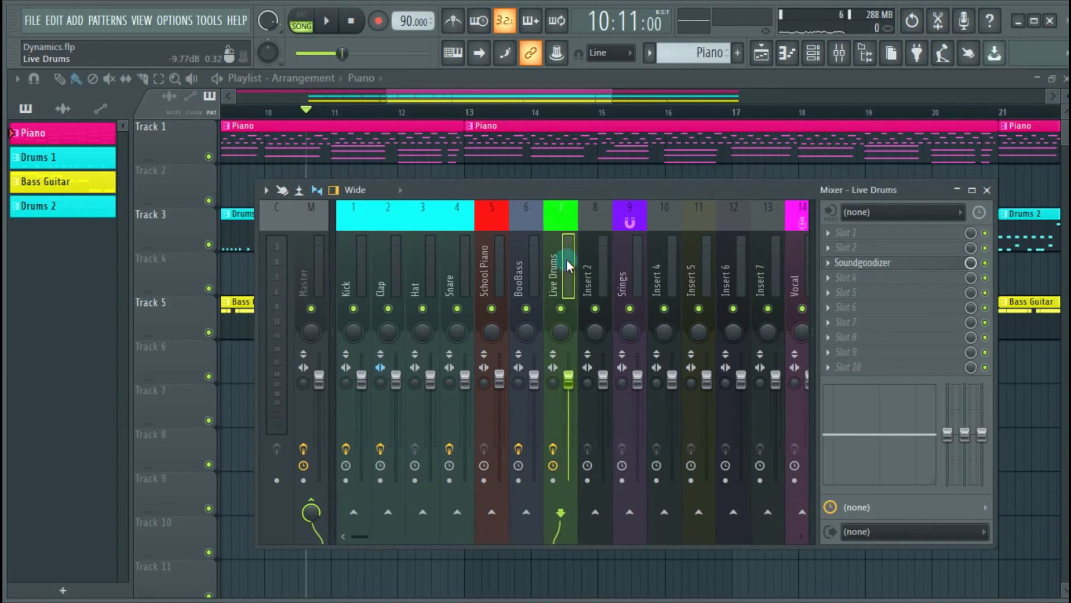
scroll(567, 259, "down", 3)
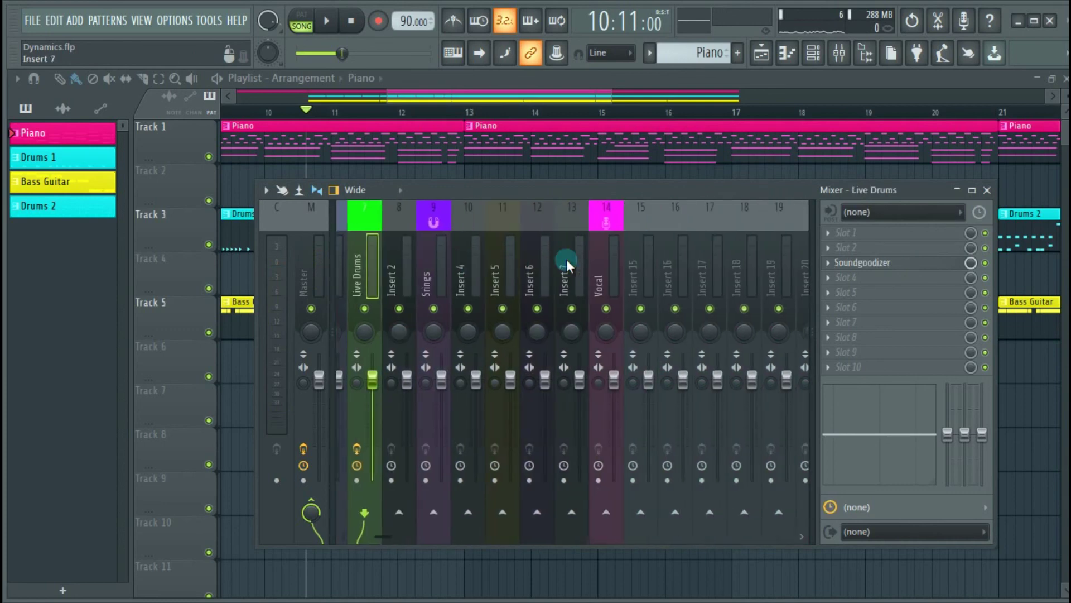
scroll(567, 259, "up", 3)
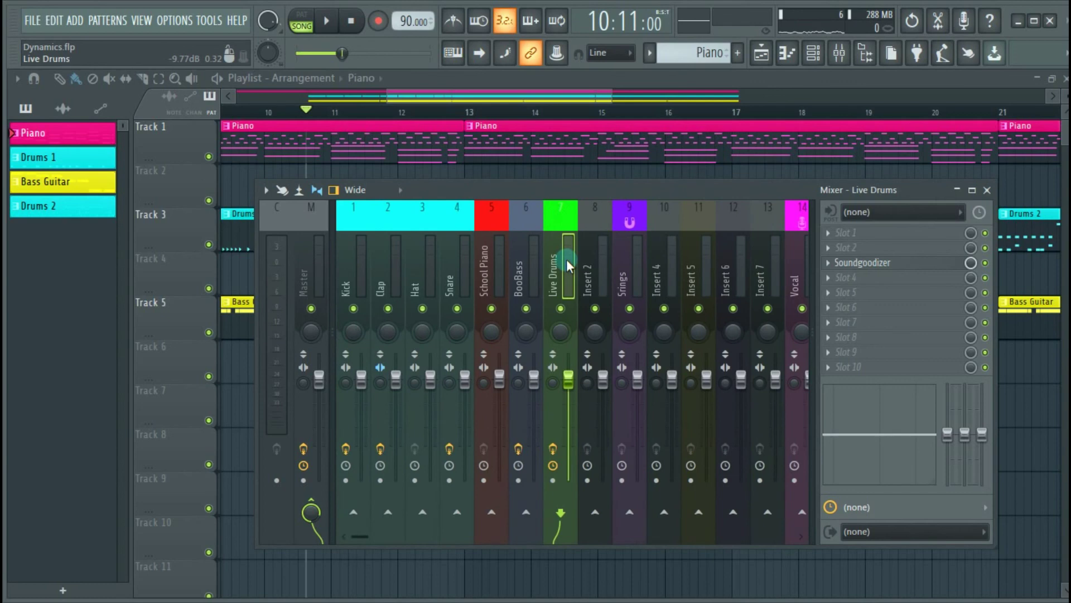
left_click(987, 190)
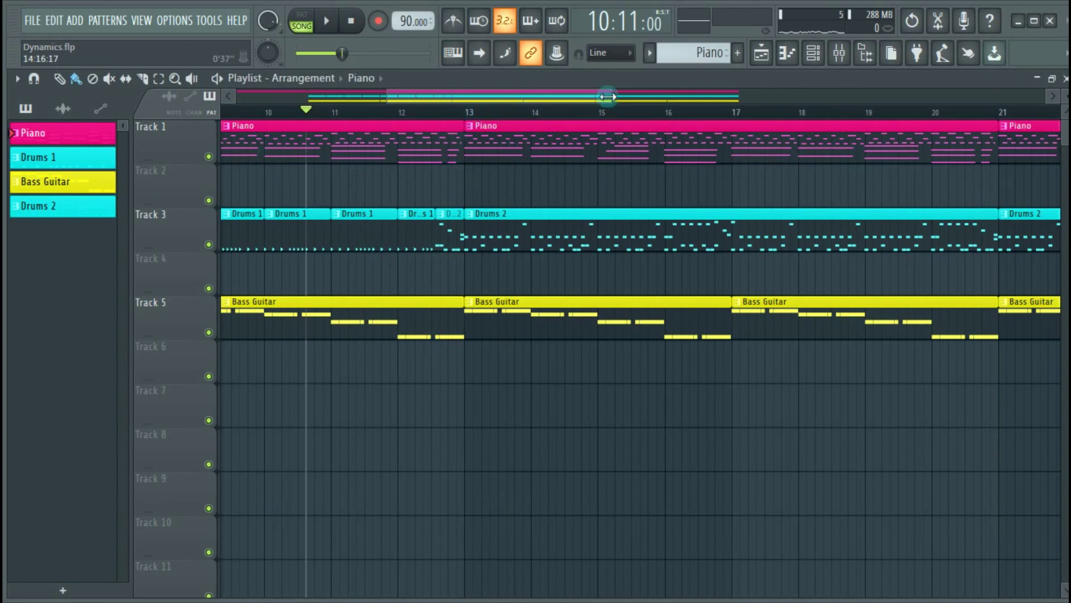
Delete the stray Piano clip on playlist Track 2 and move the shifted Track 1 Piano clip back to bar 21
left_click_drag(608, 96, 641, 103)
left_click_drag(813, 167, 819, 177)
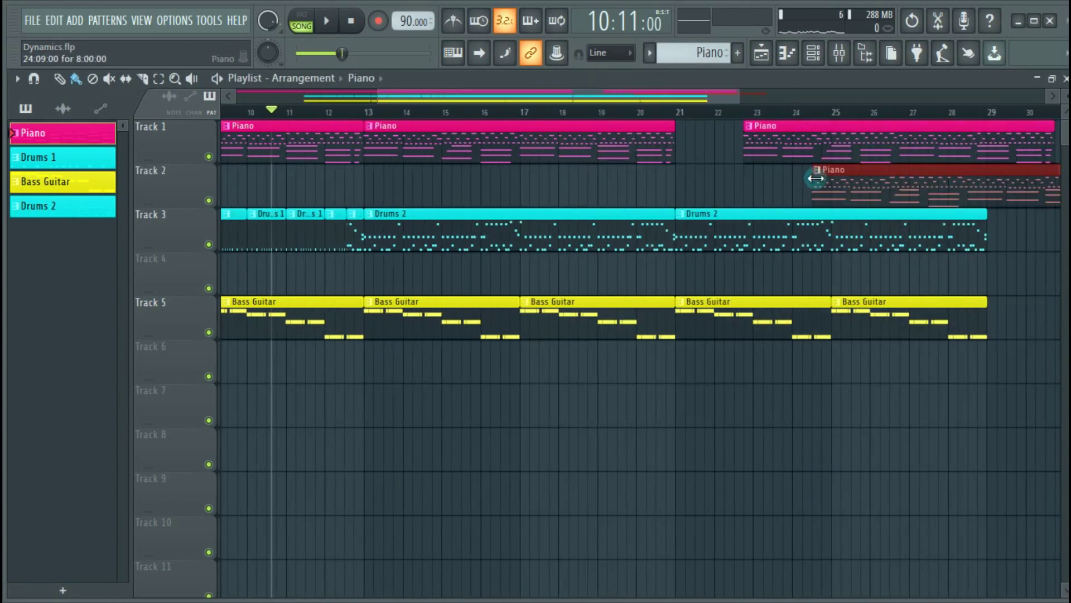
right_click(817, 177)
left_click_drag(777, 148, 723, 157)
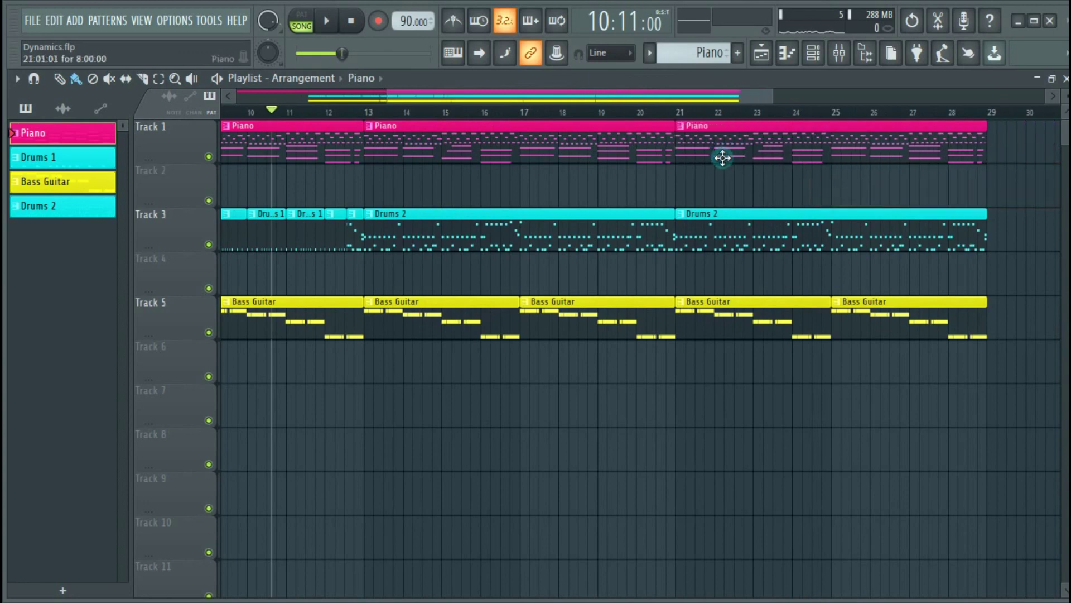
Reopen the mixer and lower the Clap track's volume
key("F9")
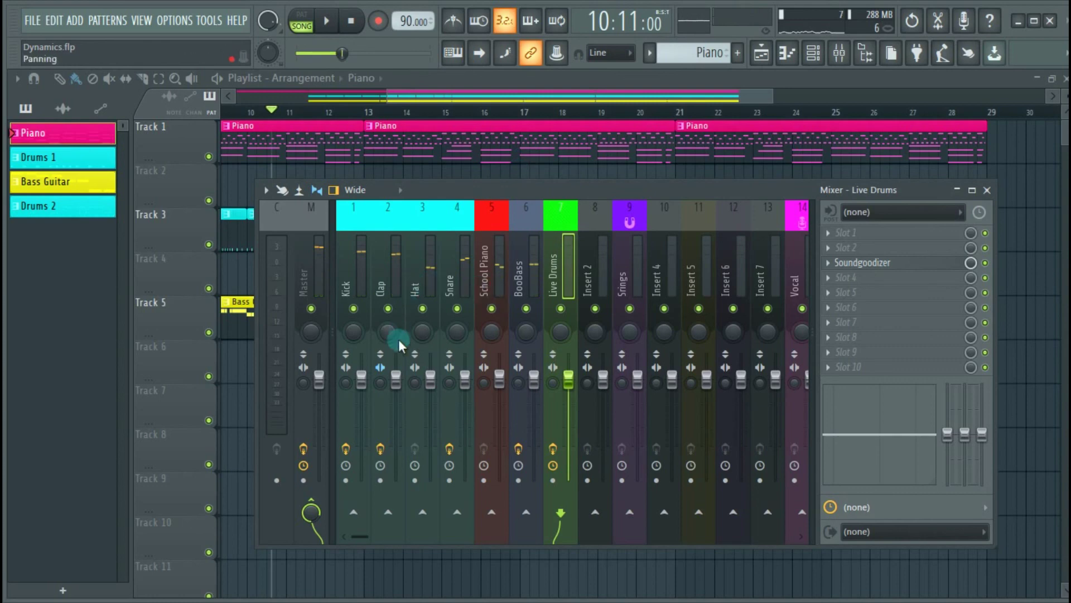
left_click_drag(396, 379, 396, 406)
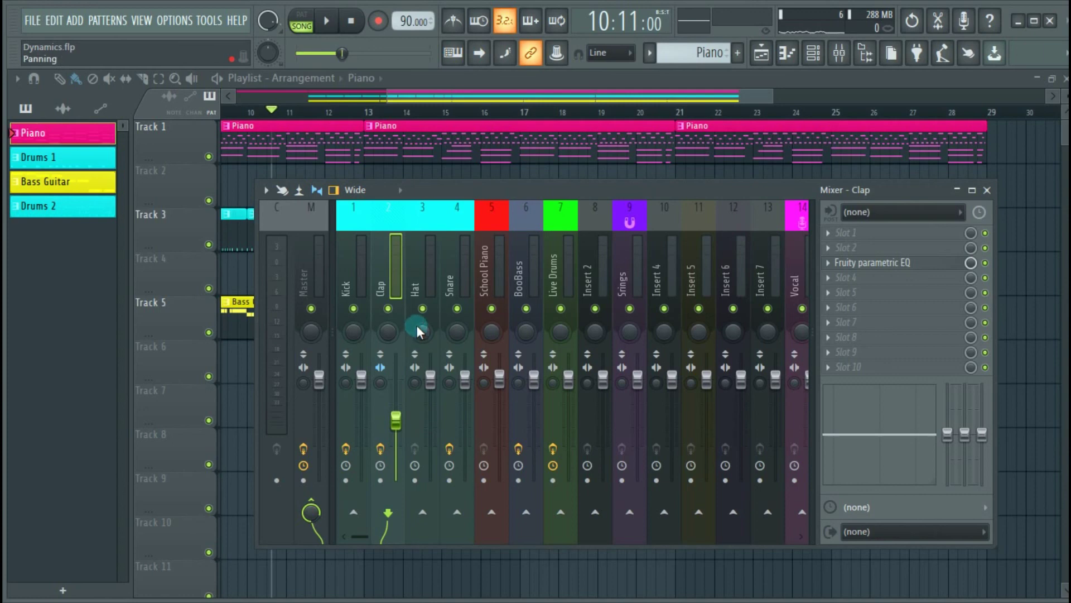
Pan the Hat track to the left and, during playback, lower its volume to 76% (-5.7 dB)
left_click_drag(423, 329, 423, 343)
key("space")
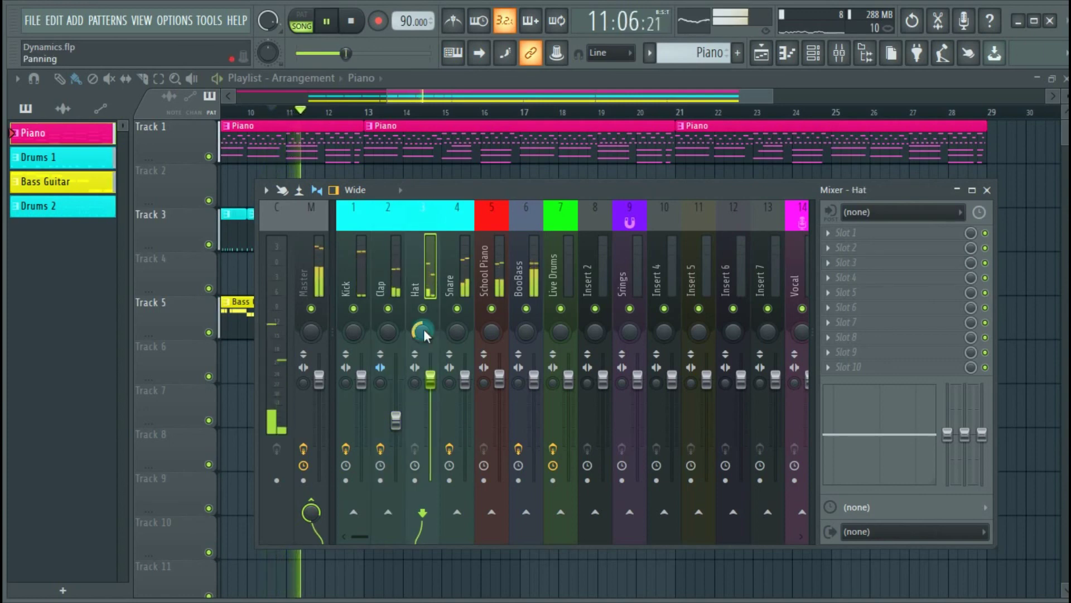
left_click_drag(430, 380, 434, 406)
key("space")
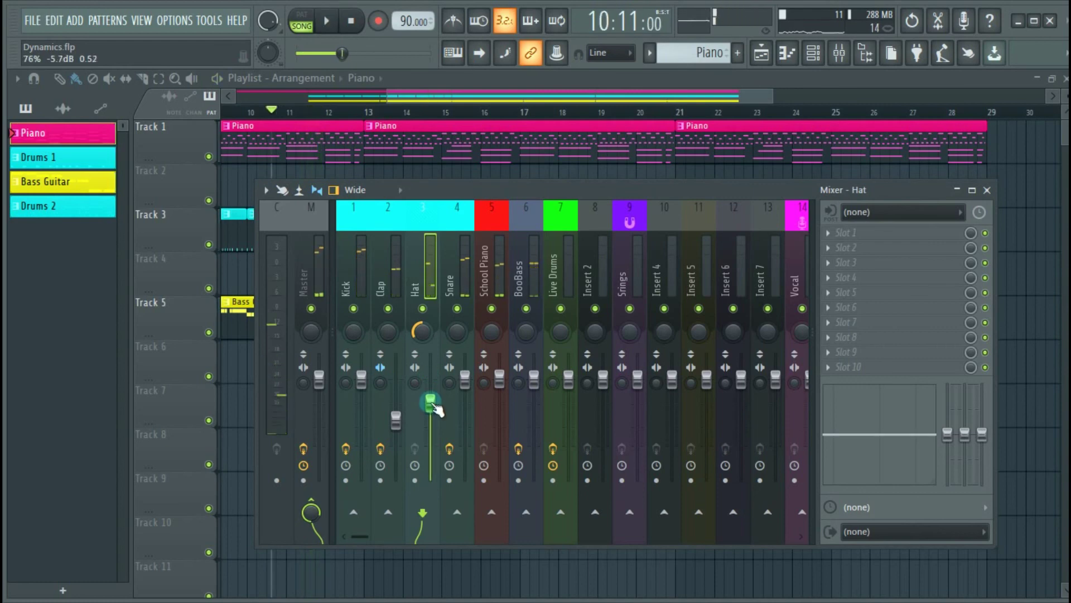